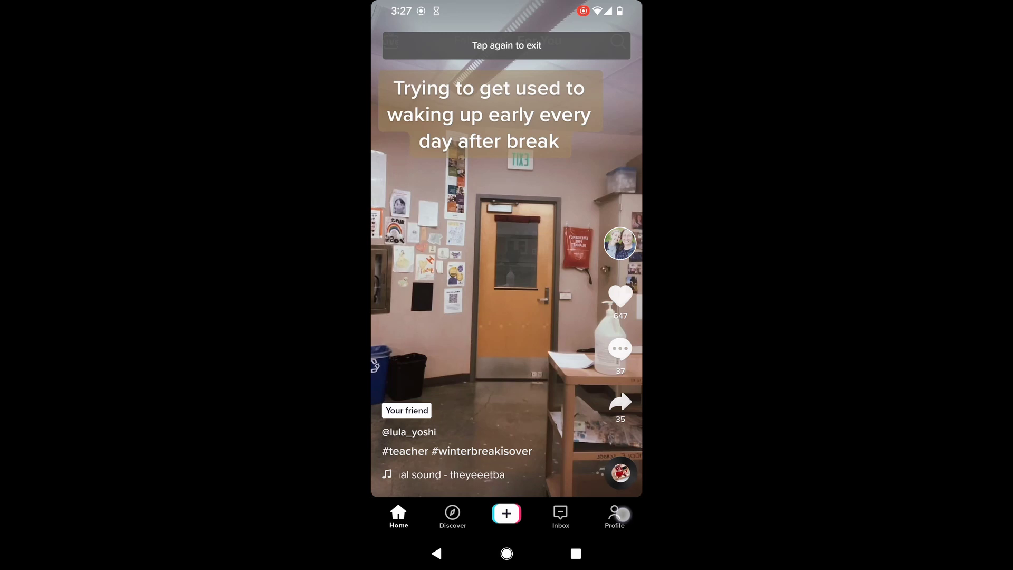
# Step: Reach the liked Wash the Beat guitarist video from the profile's Liked tab and pause it
pyautogui.click(621, 513)
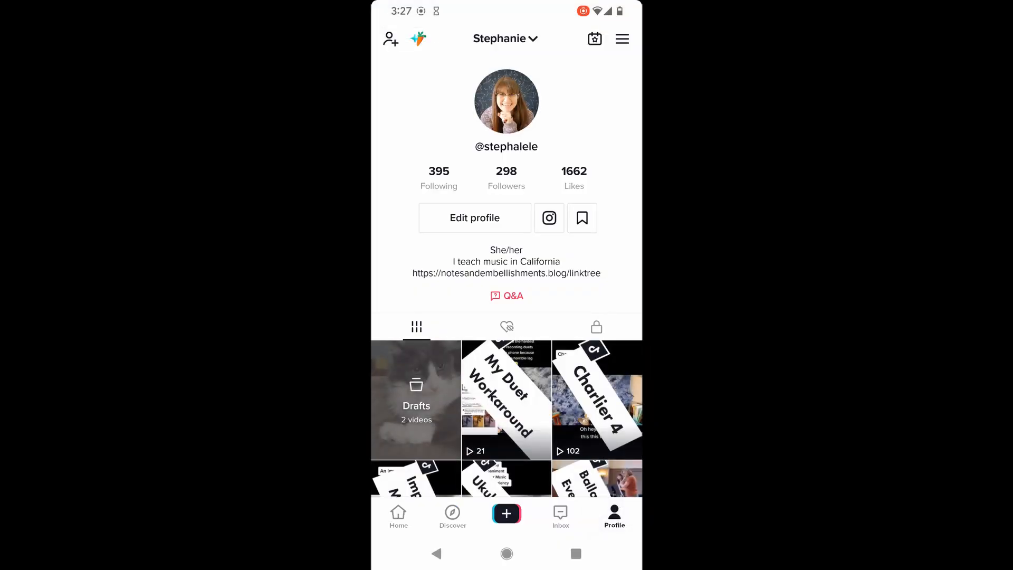
pyautogui.click(508, 328)
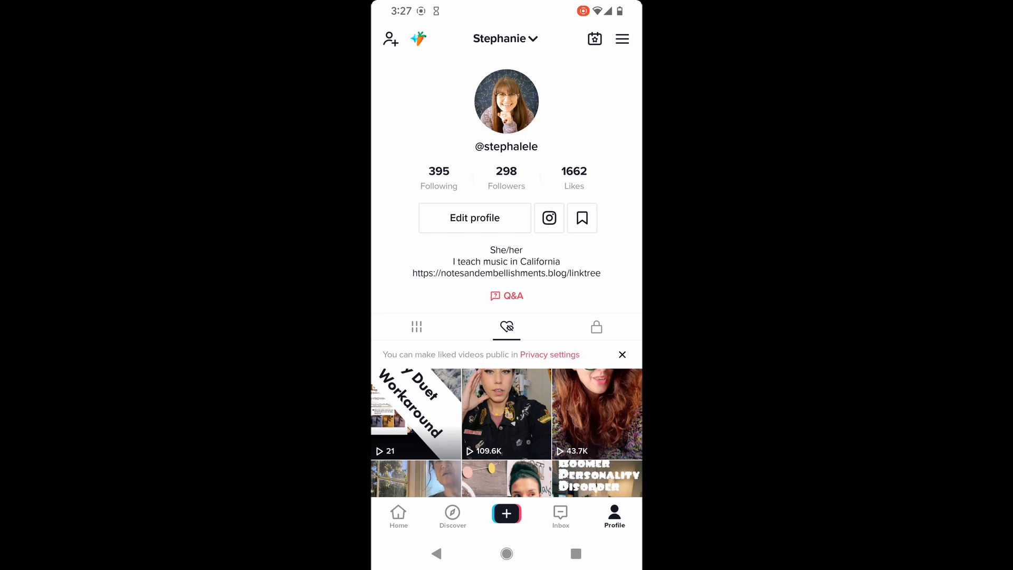
pyautogui.scroll(-3, 507, 357)
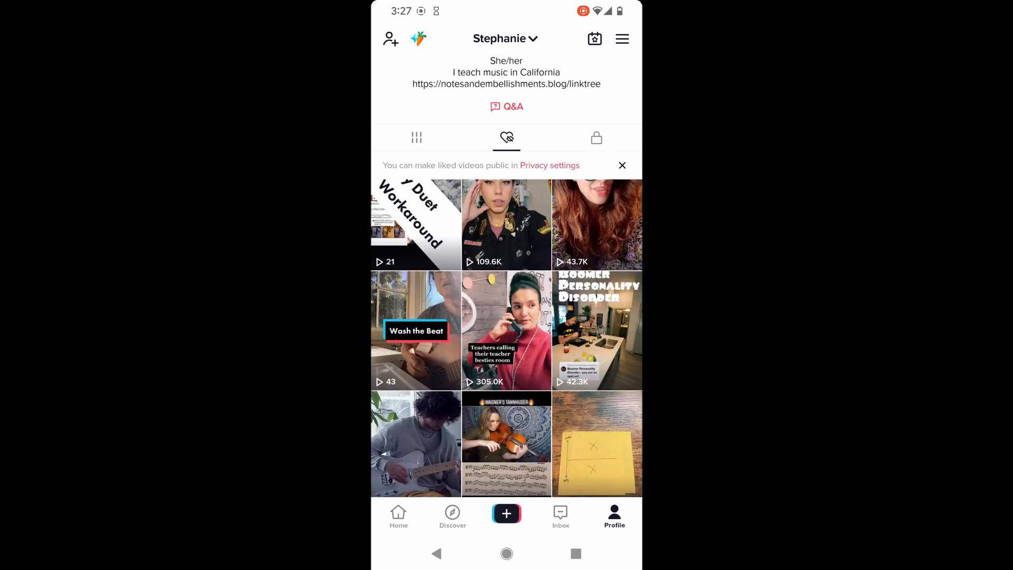
pyautogui.click(417, 330)
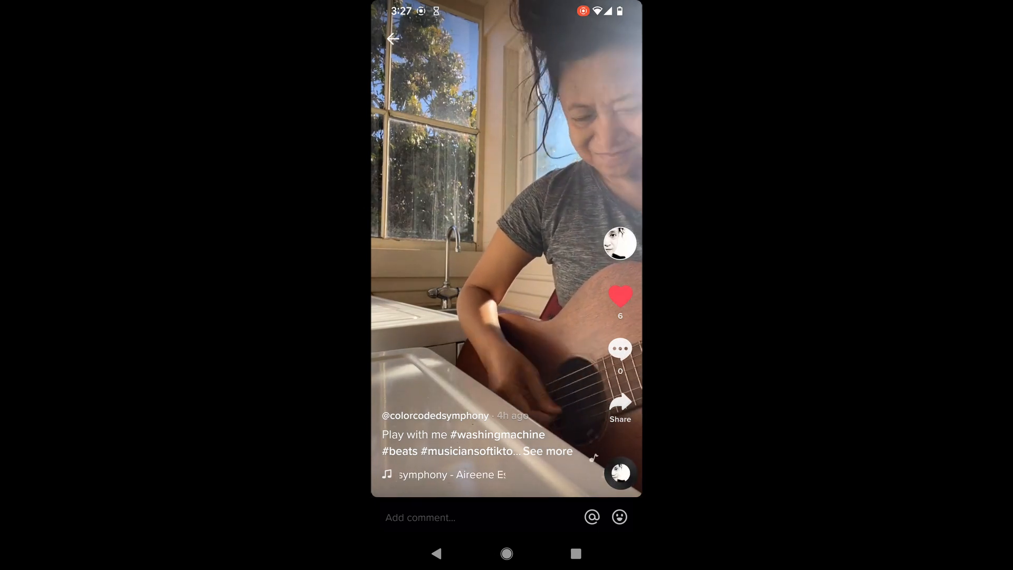
pyautogui.click(507, 269)
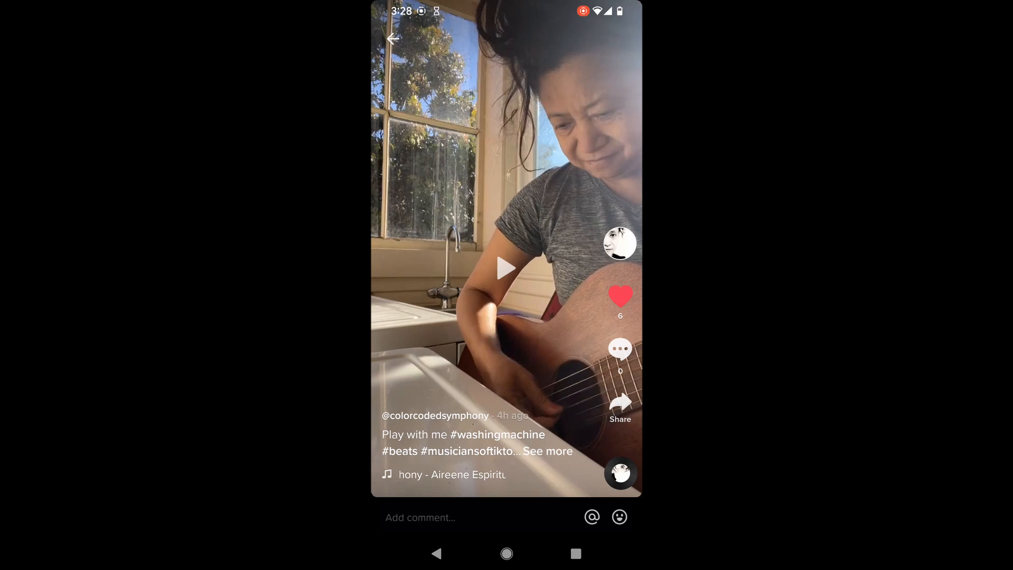
# Step: Save the guitarist video to the phone through the Share sheet (toggling favorites along the way)
pyautogui.click(620, 402)
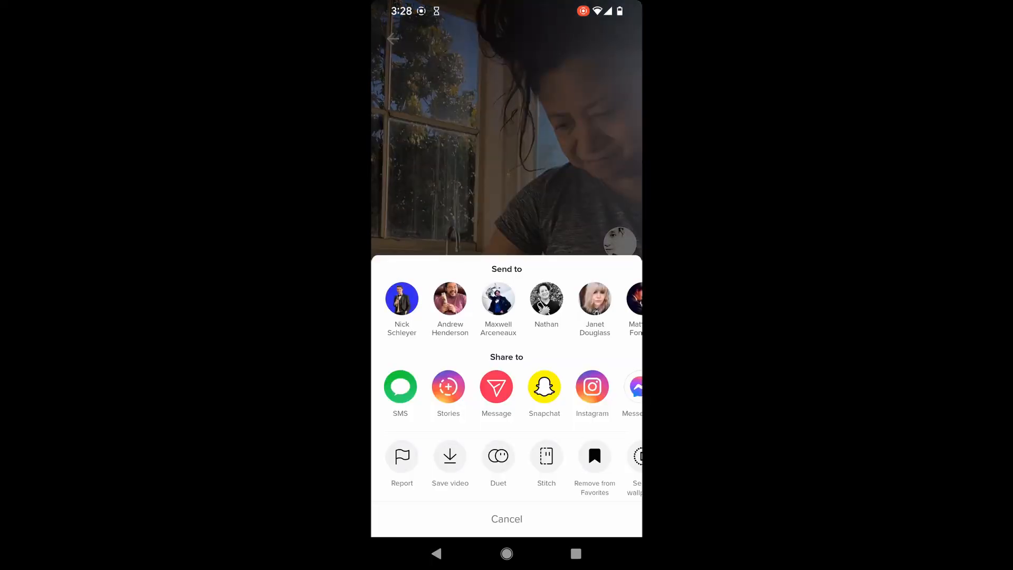
pyautogui.click(595, 457)
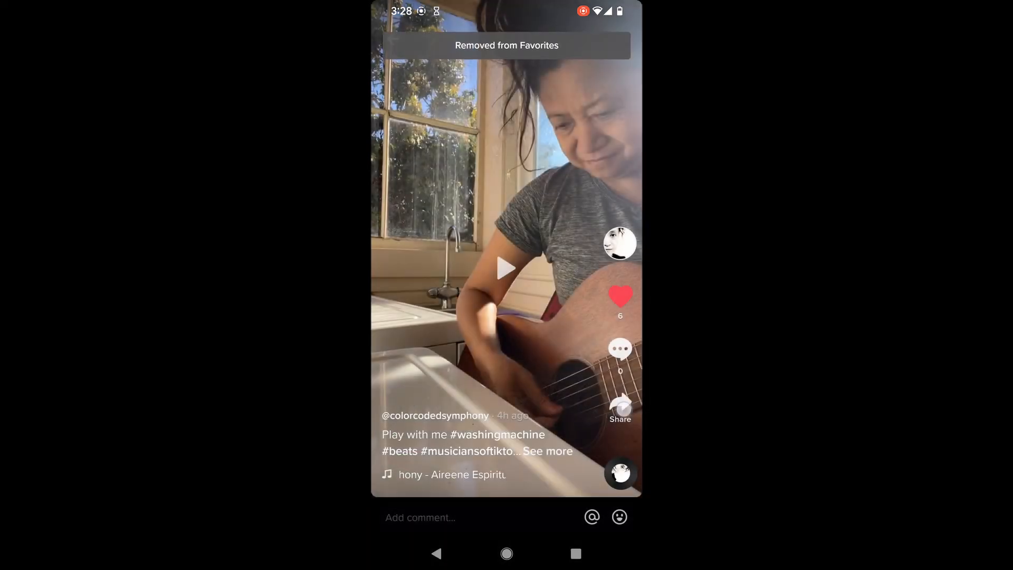
pyautogui.click(620, 405)
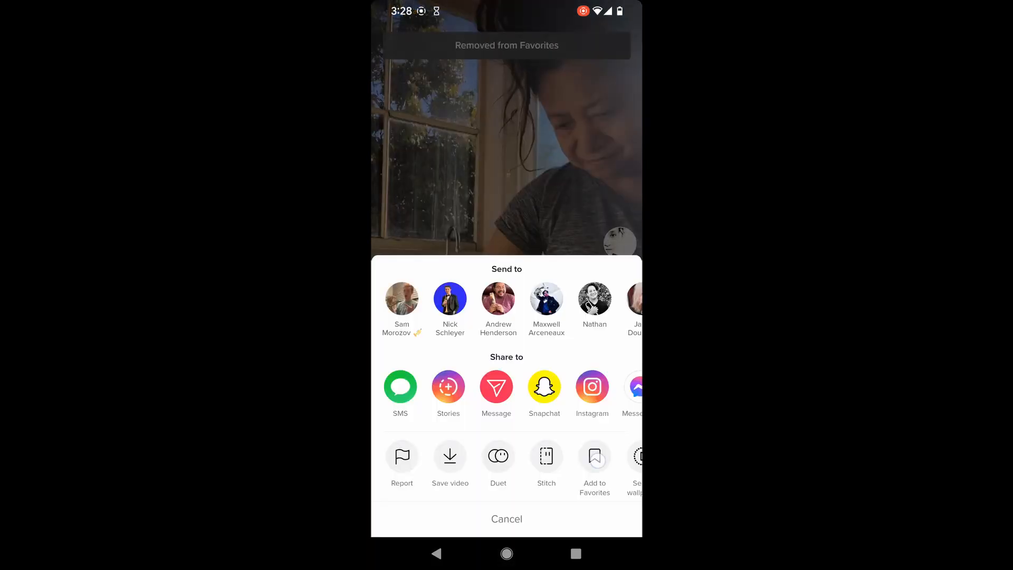
pyautogui.click(594, 457)
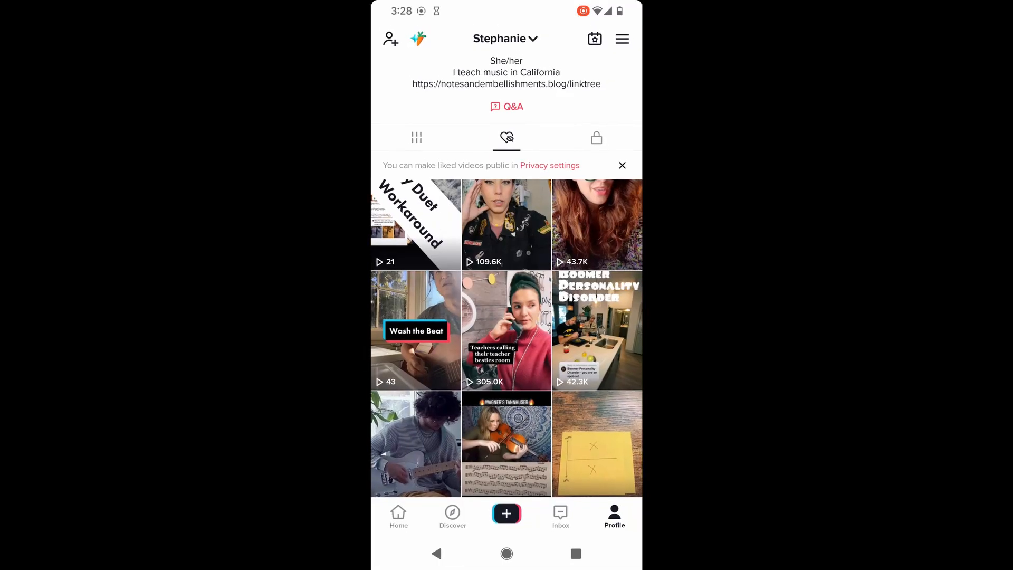
pyautogui.scroll(5, 507, 317)
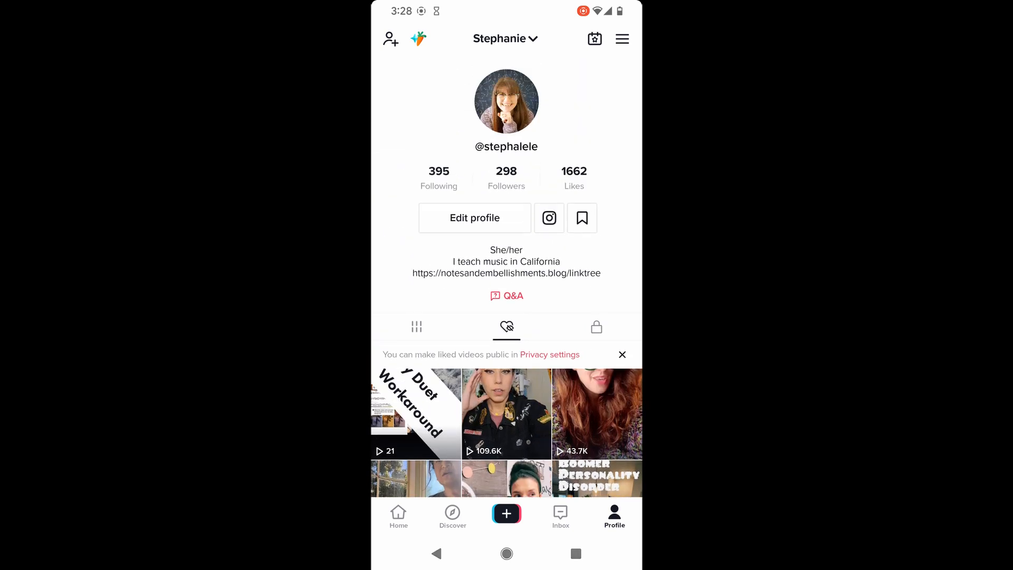
pyautogui.scroll(-5, 507, 317)
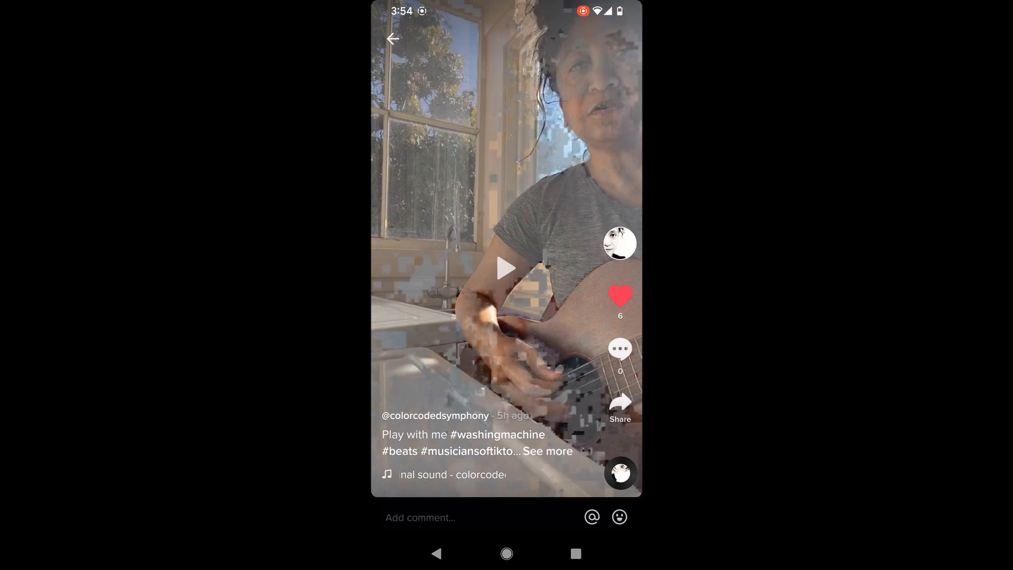
pyautogui.click(620, 404)
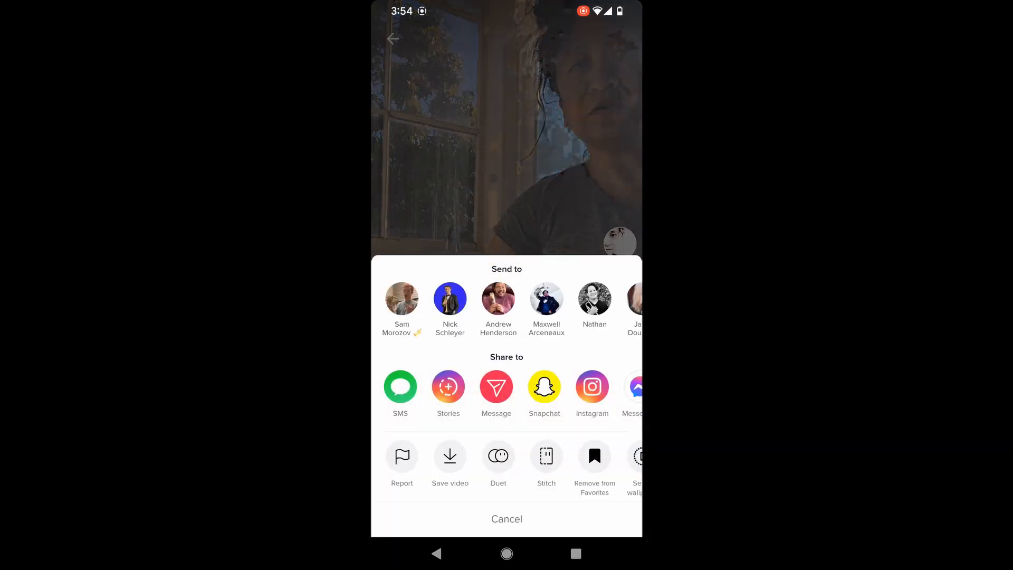
pyautogui.click(450, 463)
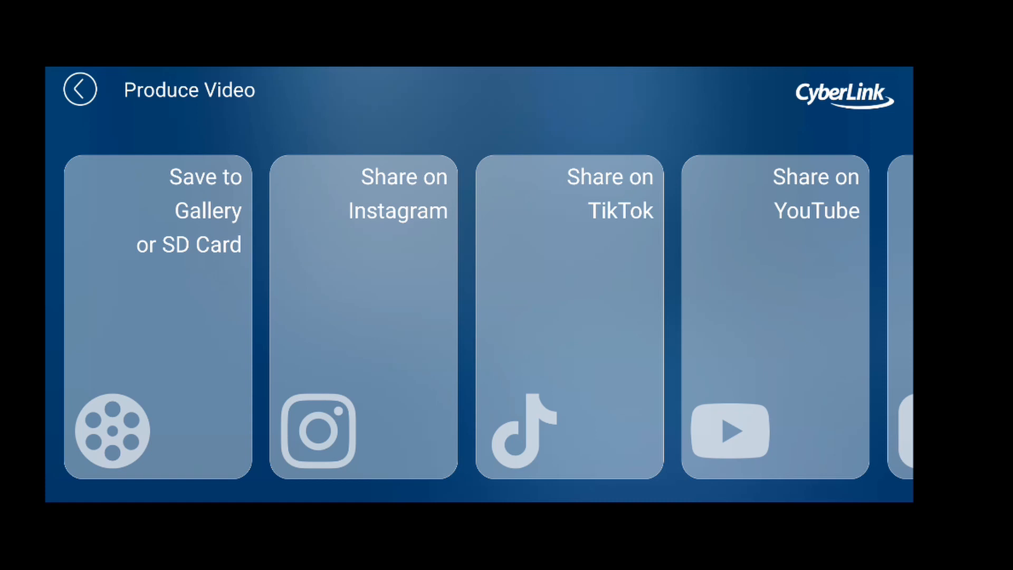
# Step: Start a new PowerDirector project in square 1:1 aspect ratio from the home screen
pyautogui.click(79, 89)
pyautogui.click(83, 95)
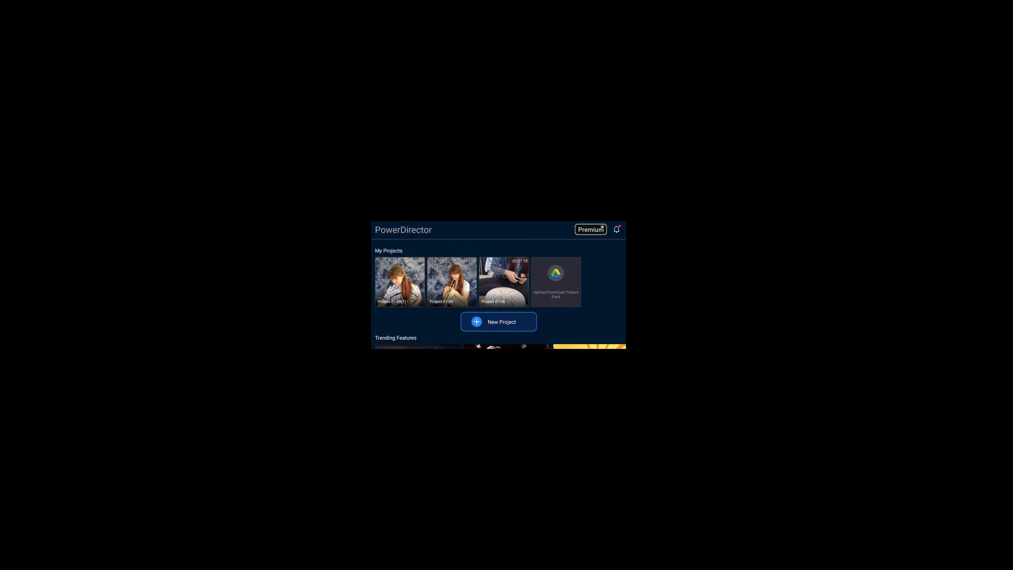
pyautogui.click(498, 321)
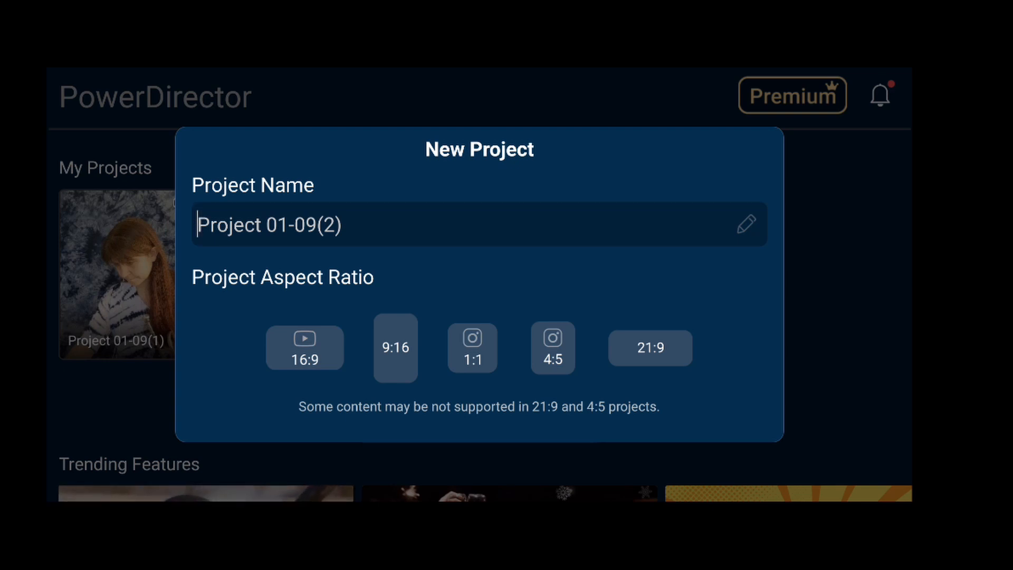
pyautogui.click(473, 346)
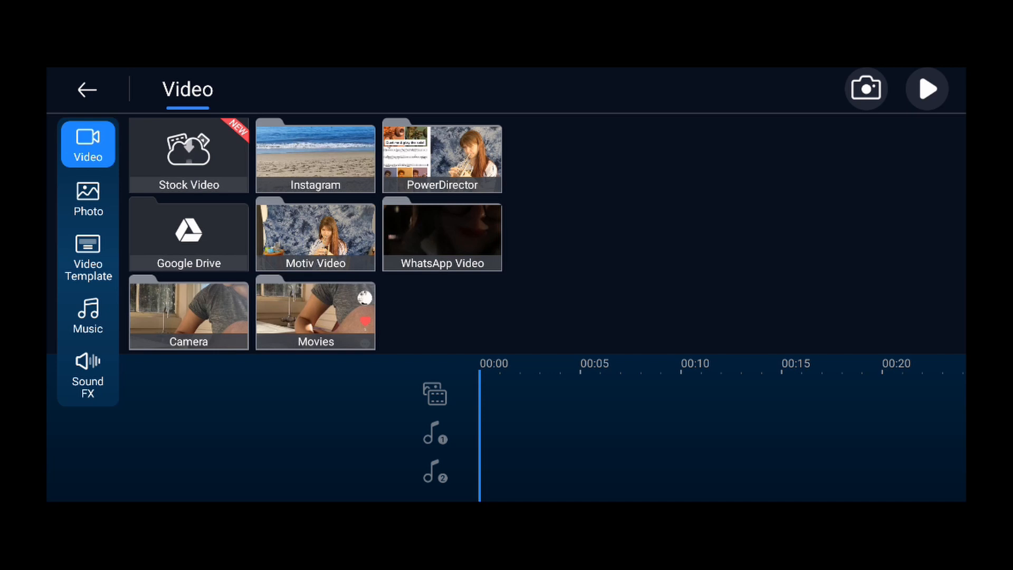
# Step: Add the 12:53 clip from the Motiv Video folder to the main video track and return to the editor
pyautogui.click(316, 236)
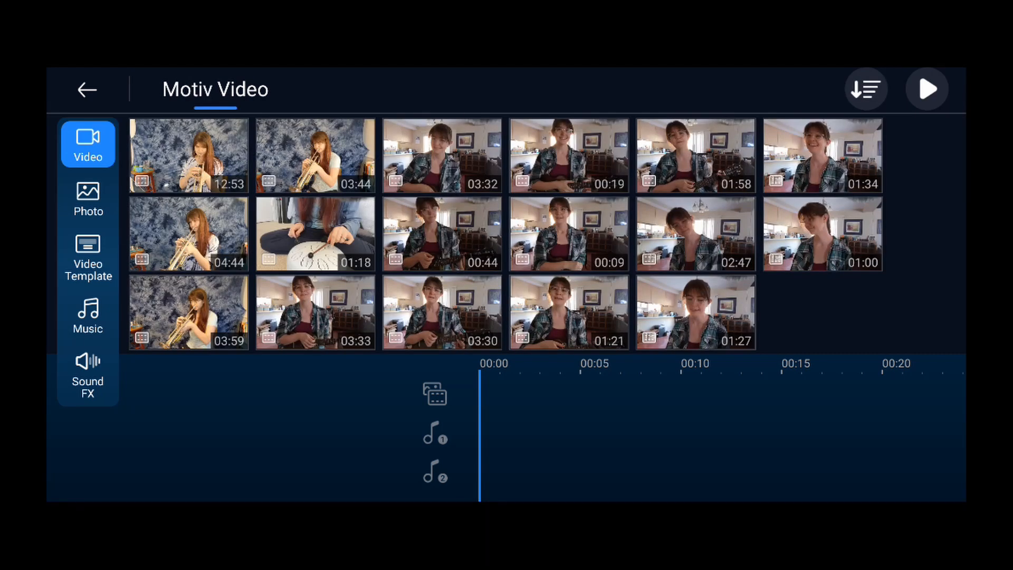
pyautogui.click(188, 155)
pyautogui.click(164, 158)
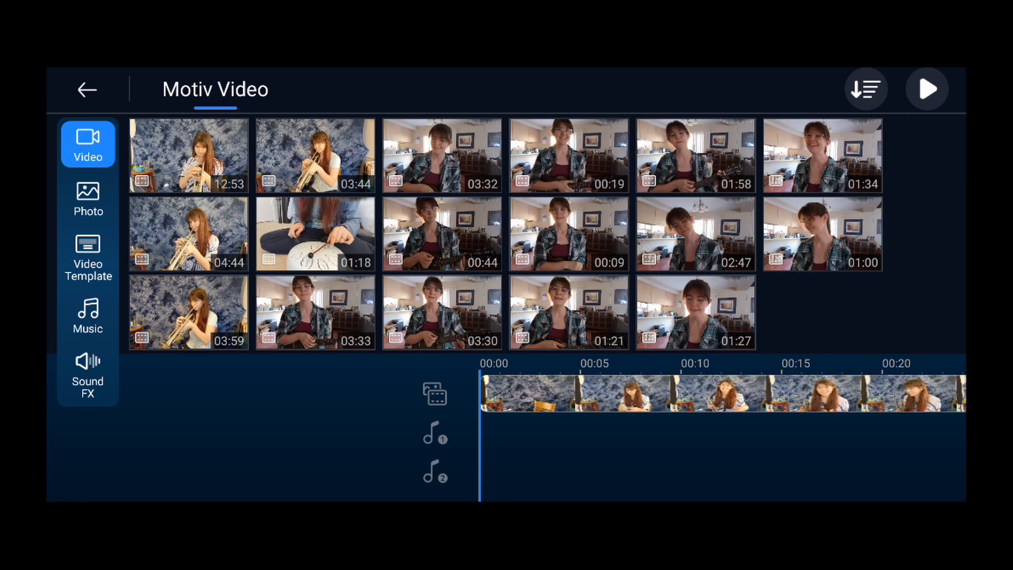
pyautogui.click(86, 90)
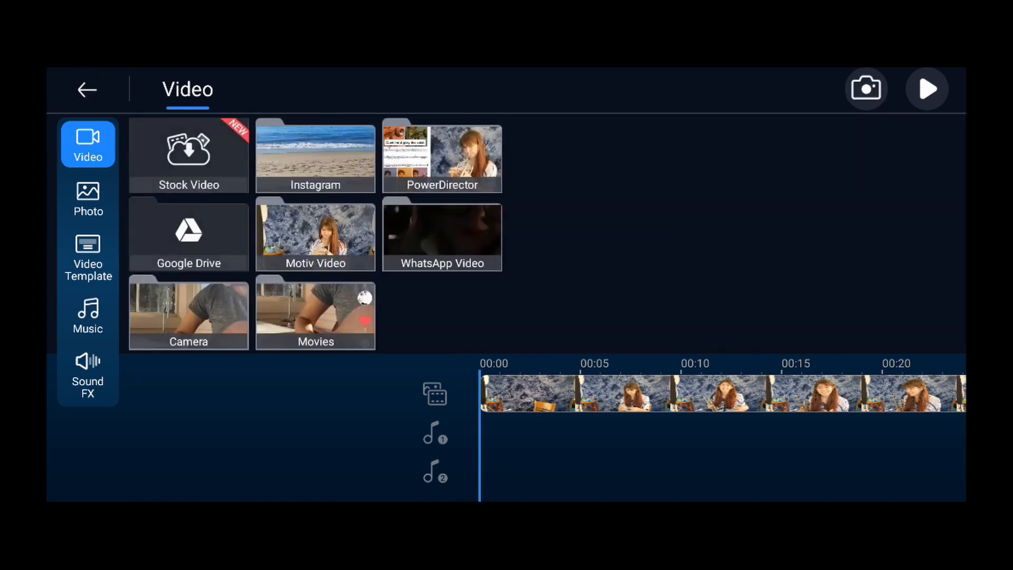
pyautogui.click(189, 314)
pyautogui.click(86, 90)
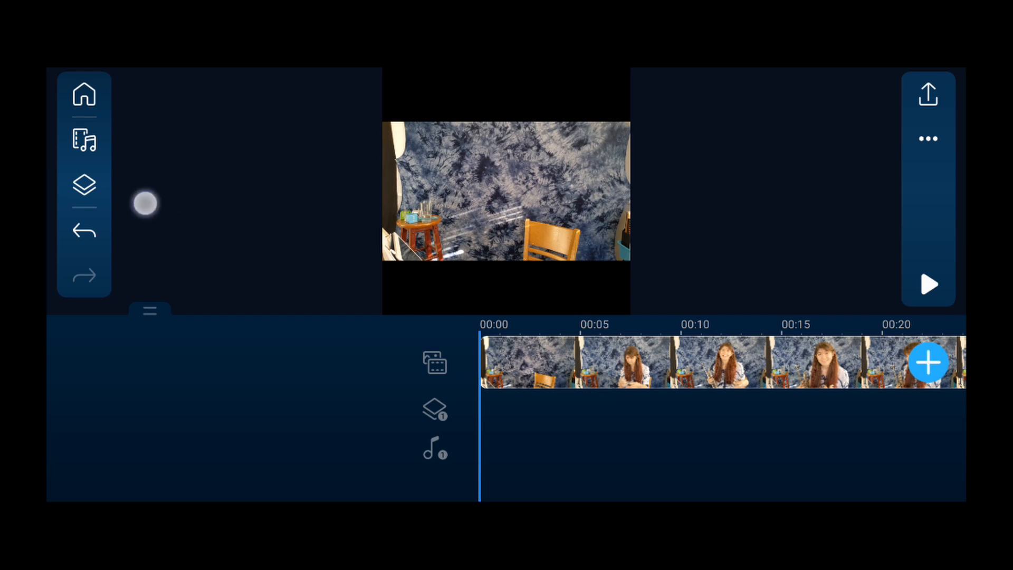
# Step: Add the first guitarist clip from the Camera folder as a video overlay layer
pyautogui.click(95, 191)
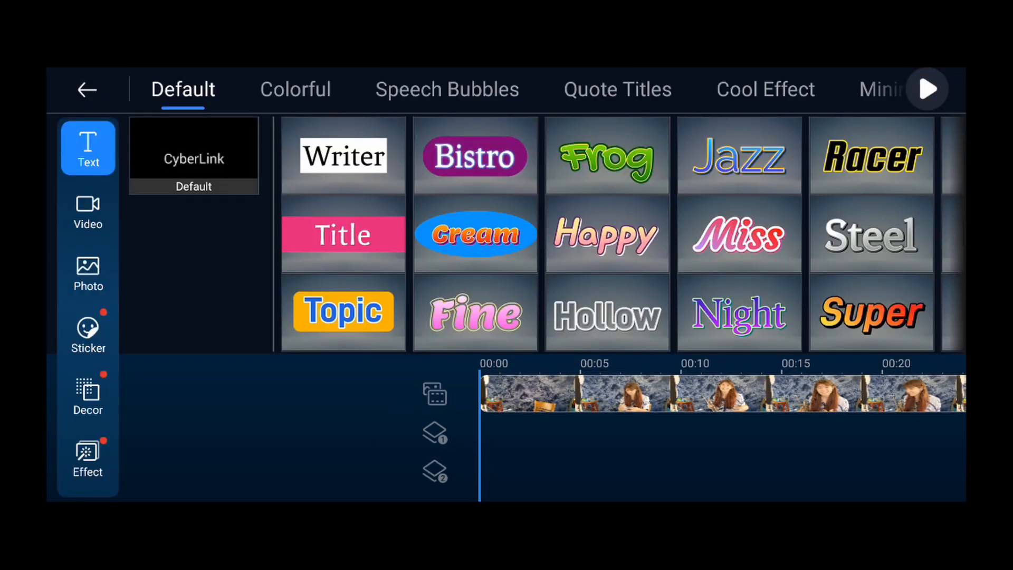
pyautogui.click(88, 210)
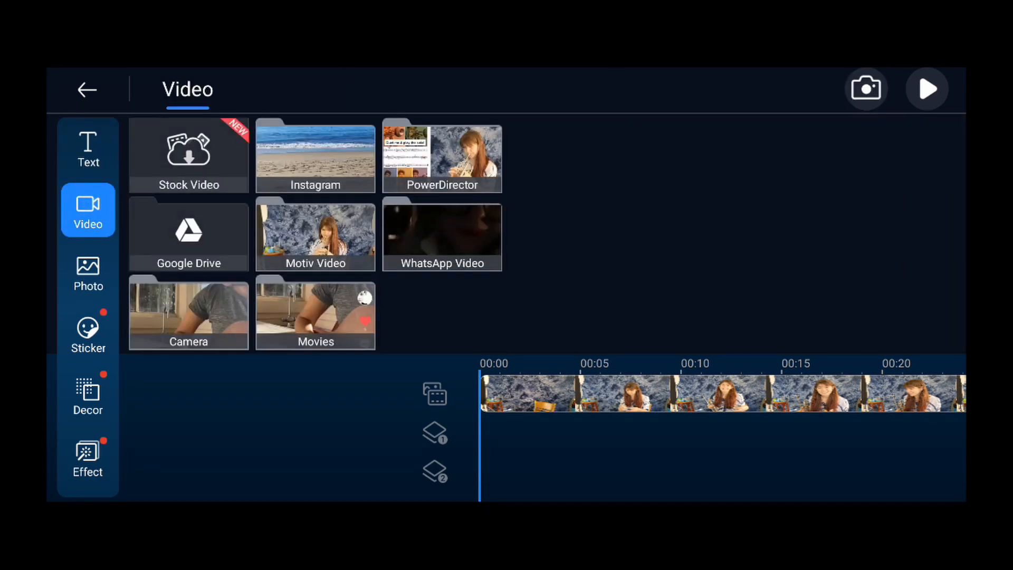
pyautogui.click(188, 315)
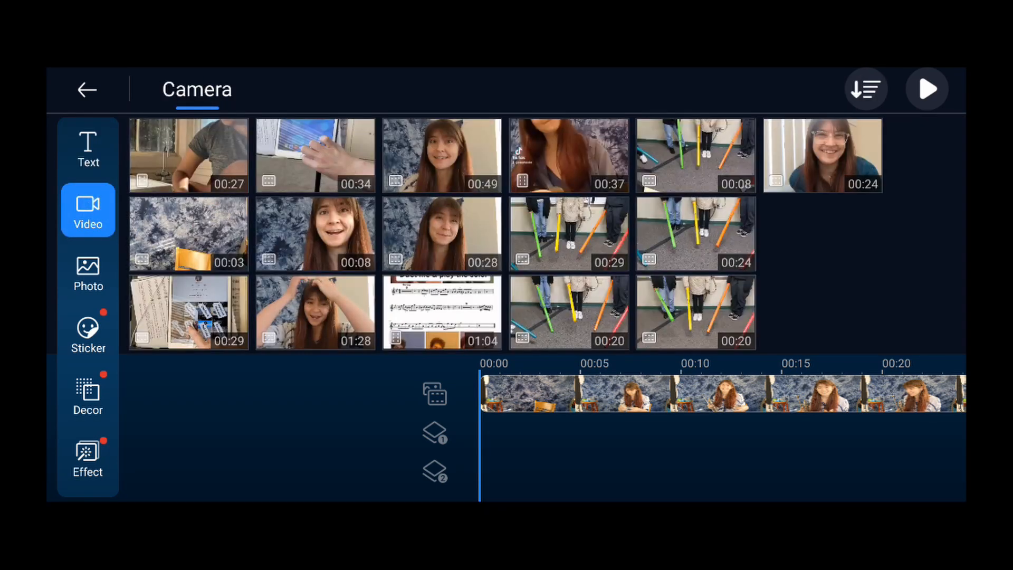
pyautogui.click(188, 156)
pyautogui.click(164, 155)
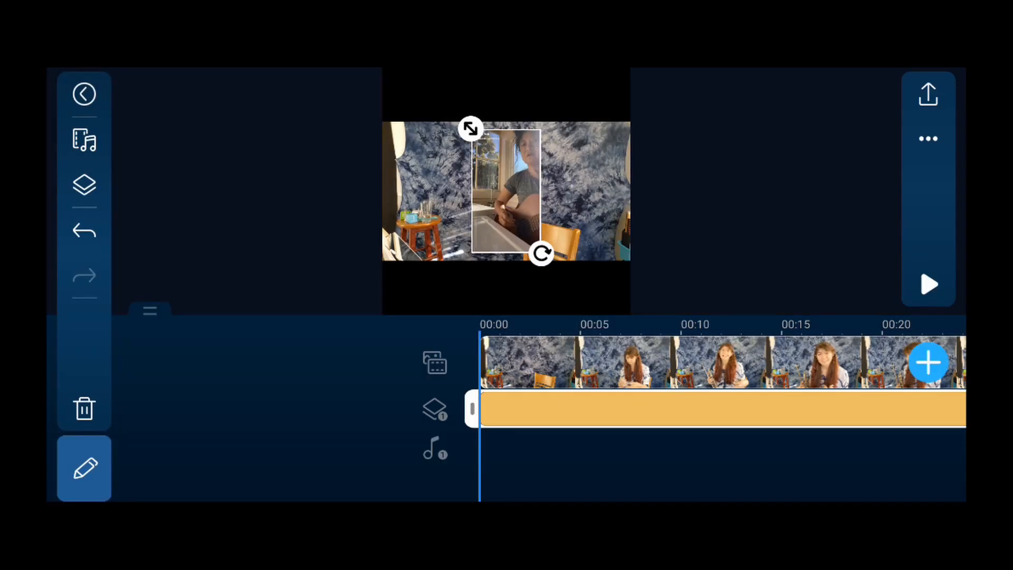
# Step: Move the guitarist overlay toward the frame's left edge beside the trumpet video
pyautogui.moveTo(516, 203); pyautogui.dragTo(434, 192)
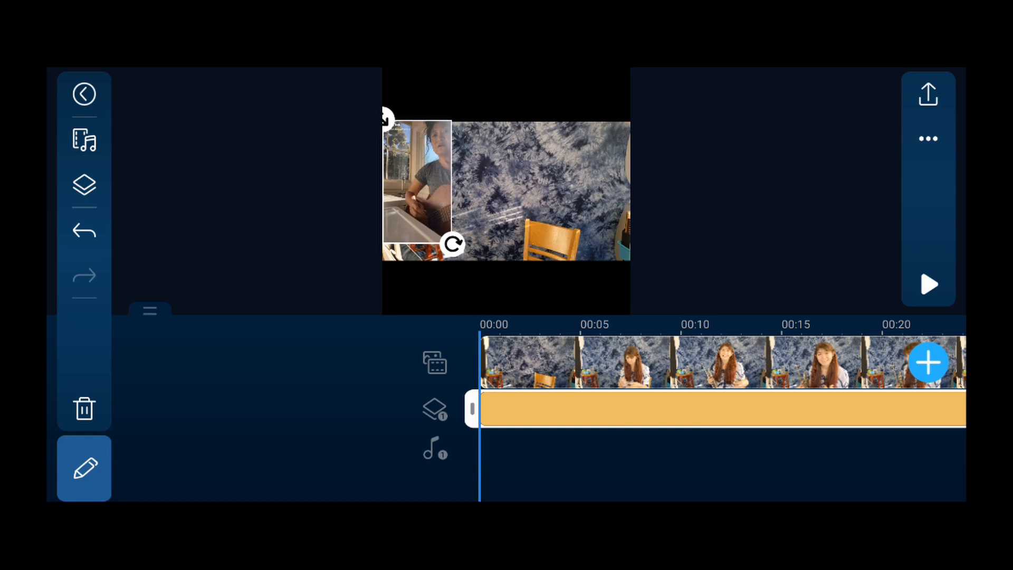
pyautogui.click(644, 358)
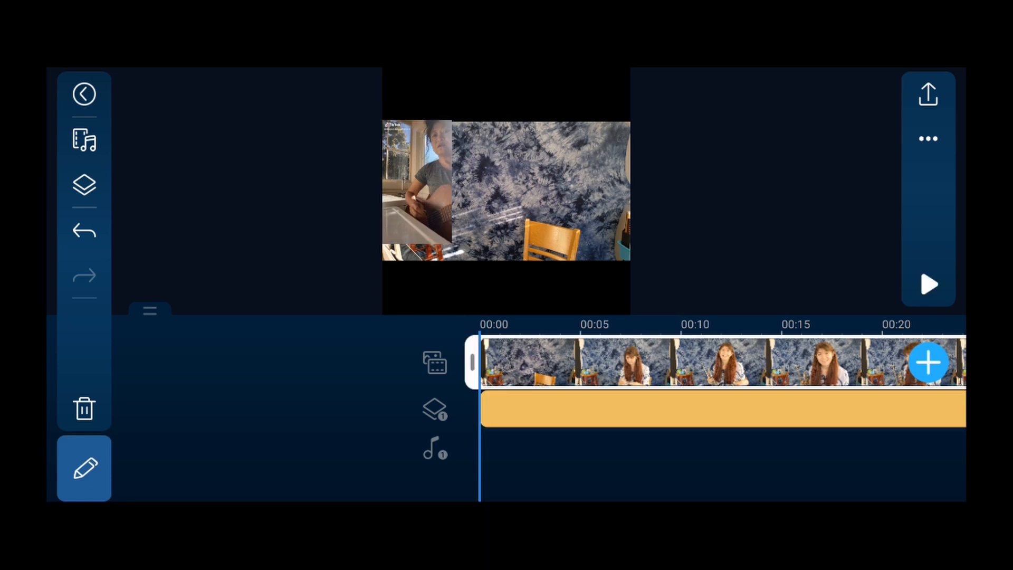
pyautogui.click(443, 210)
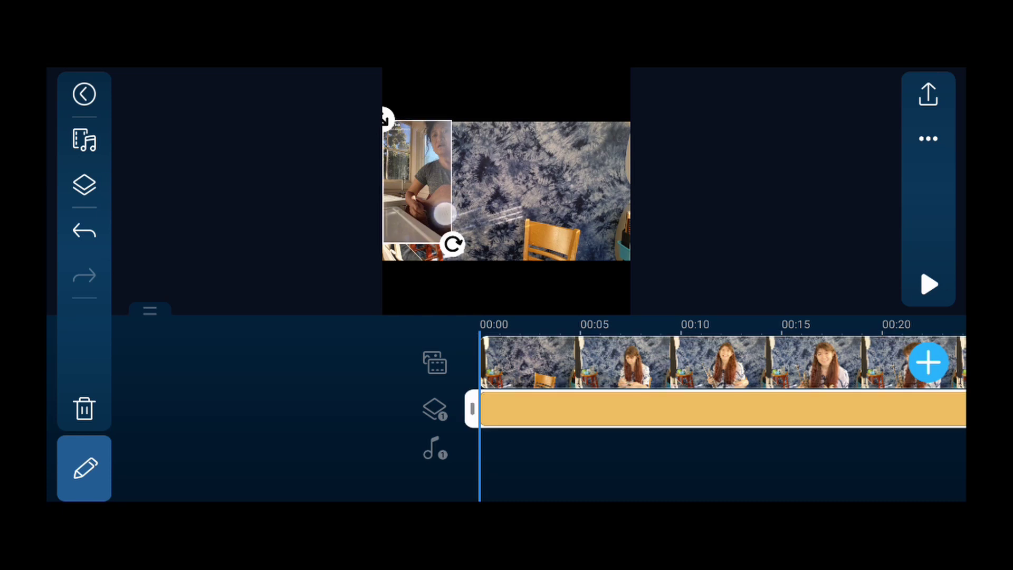
pyautogui.moveTo(445, 210)
pyautogui.mouseDown()
pyautogui.moveTo(482, 230)
pyautogui.moveTo(475, 222)
pyautogui.mouseUp()
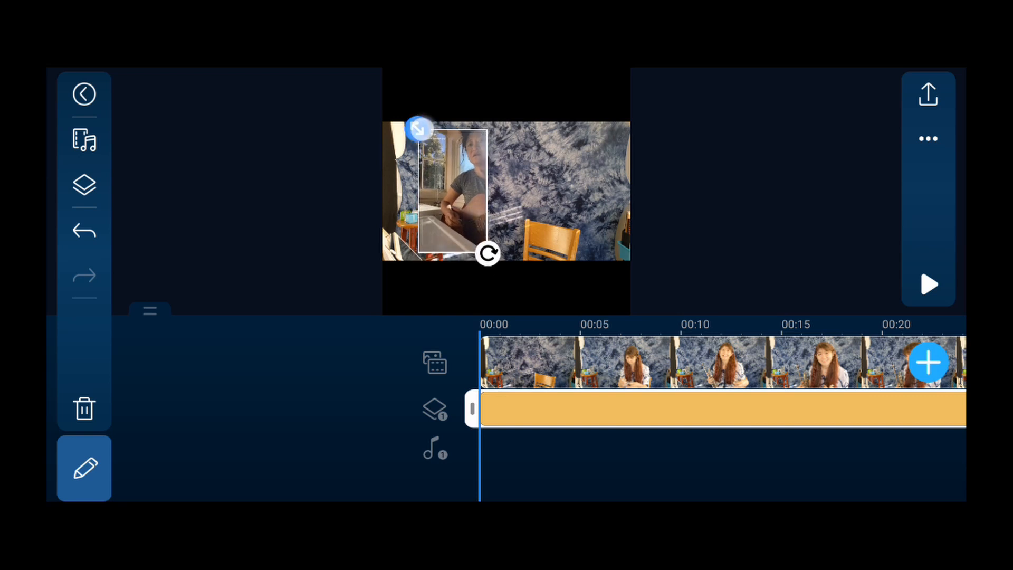
# Step: Enlarge the overlay, snap it to the top-left edge, then select the main trumpet video
pyautogui.moveTo(417, 129); pyautogui.dragTo(400, 102)
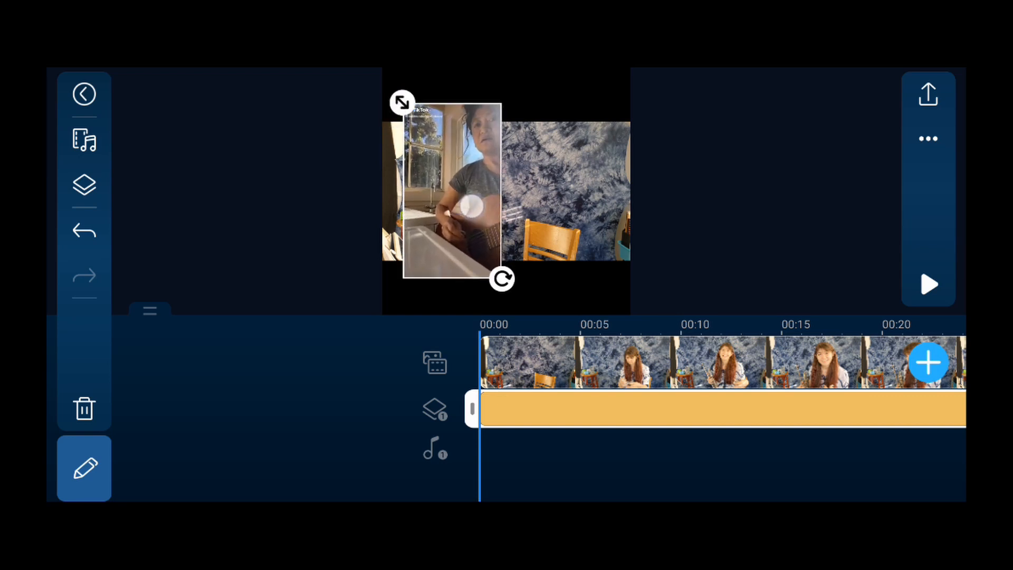
pyautogui.moveTo(468, 202); pyautogui.dragTo(458, 197)
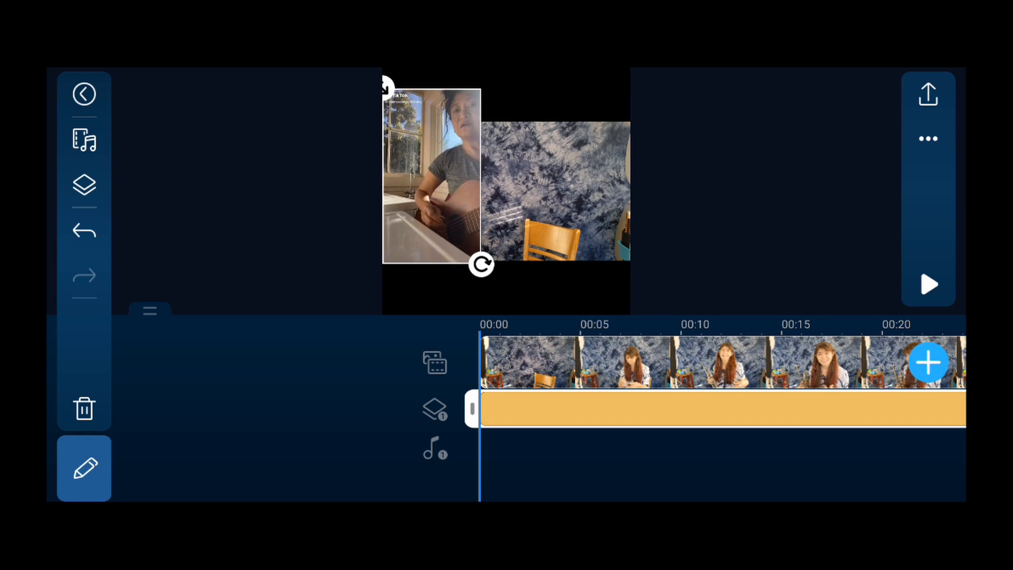
pyautogui.click(721, 363)
pyautogui.click(629, 184)
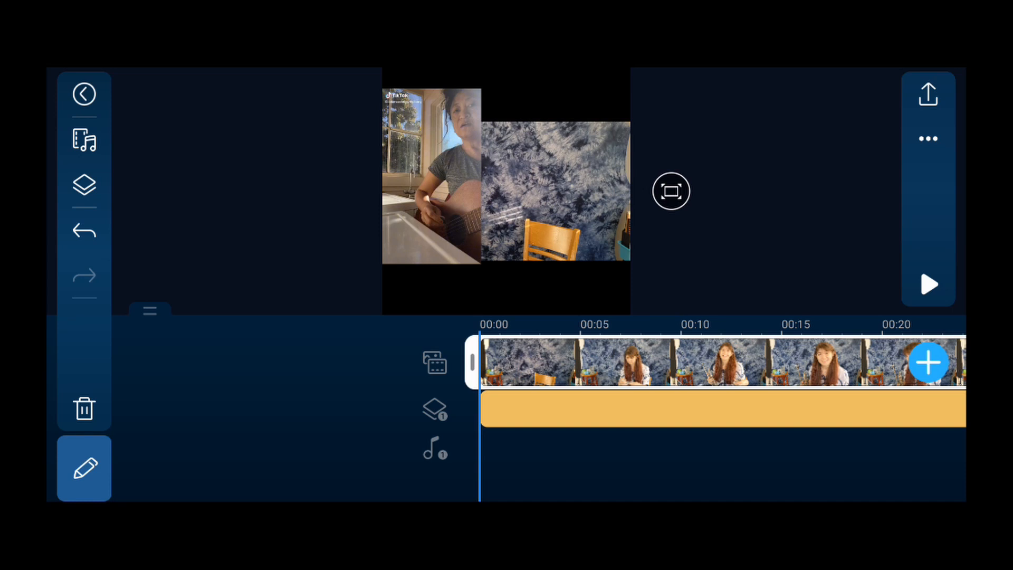
# Step: Crop the trumpet clip tighter by zooming in with the Crop tool
pyautogui.click(84, 468)
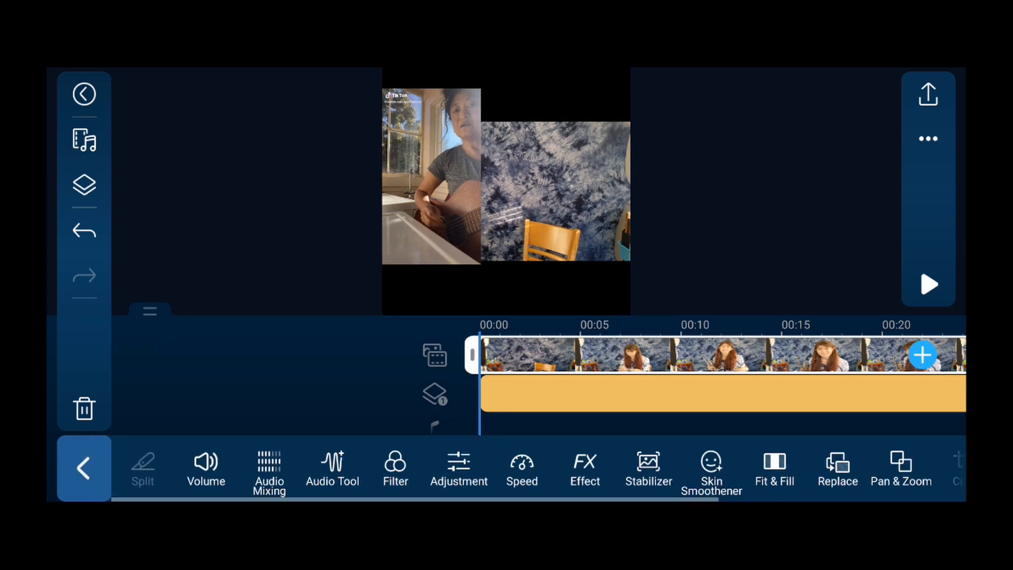
pyautogui.moveTo(859, 475); pyautogui.dragTo(506, 471)
pyautogui.click(618, 467)
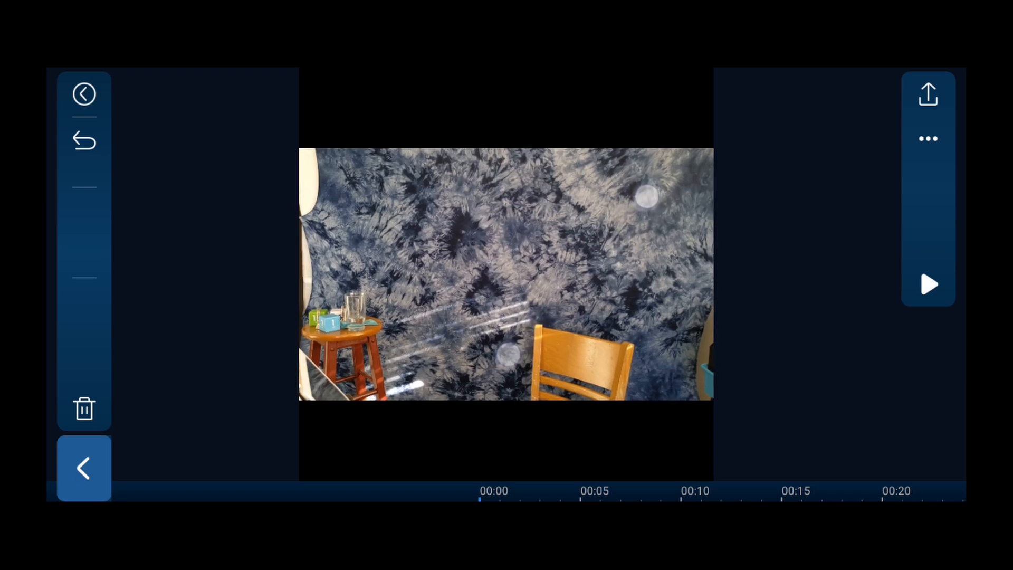
pyautogui.moveTo(632, 215)
pyautogui.mouseDown()
pyautogui.moveTo(685, 208)
pyautogui.moveTo(697, 217)
pyautogui.mouseUp()
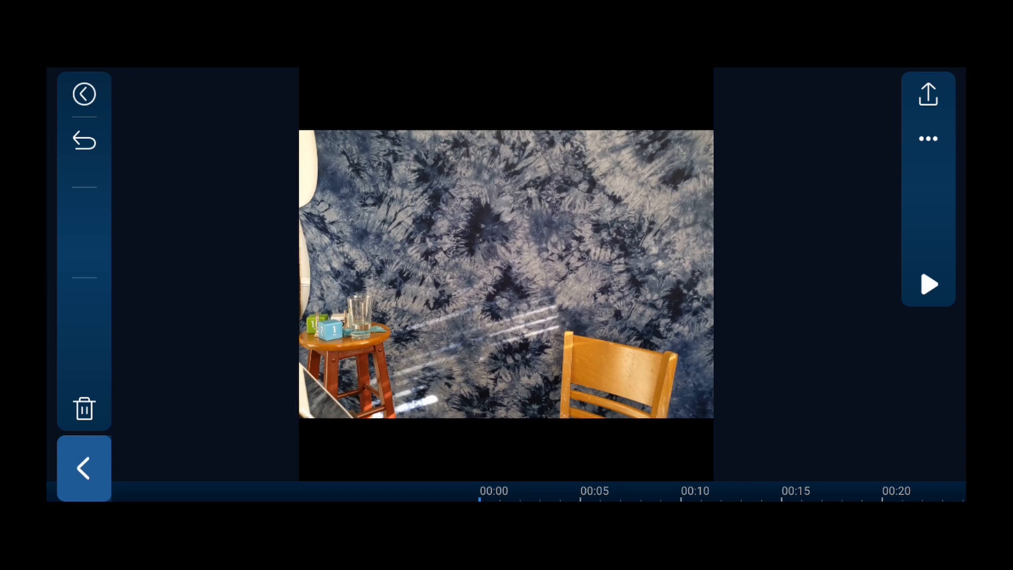
pyautogui.click(85, 467)
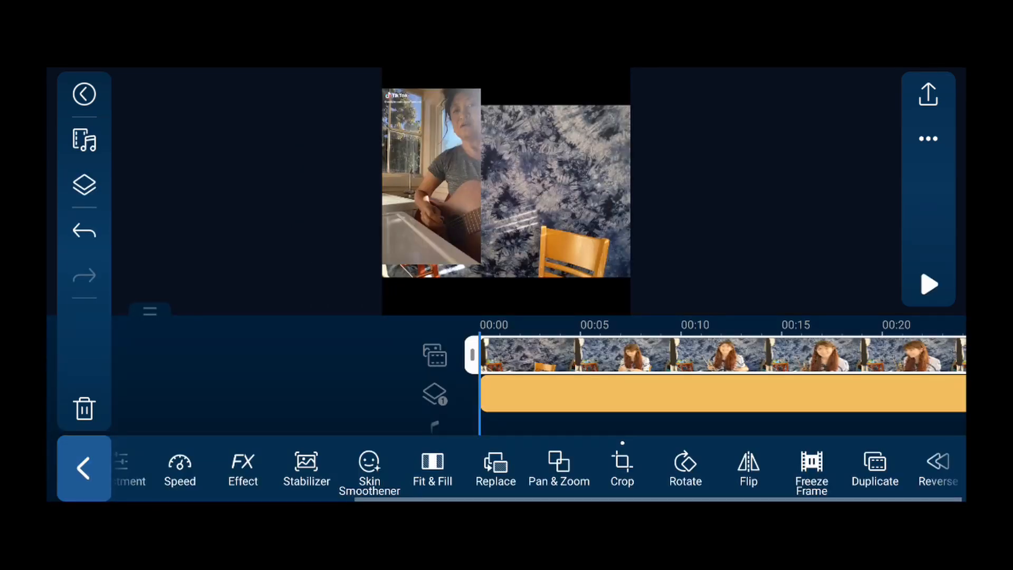
# Step: Nudge the guitarist overlay slightly lower in the frame
pyautogui.click(443, 206)
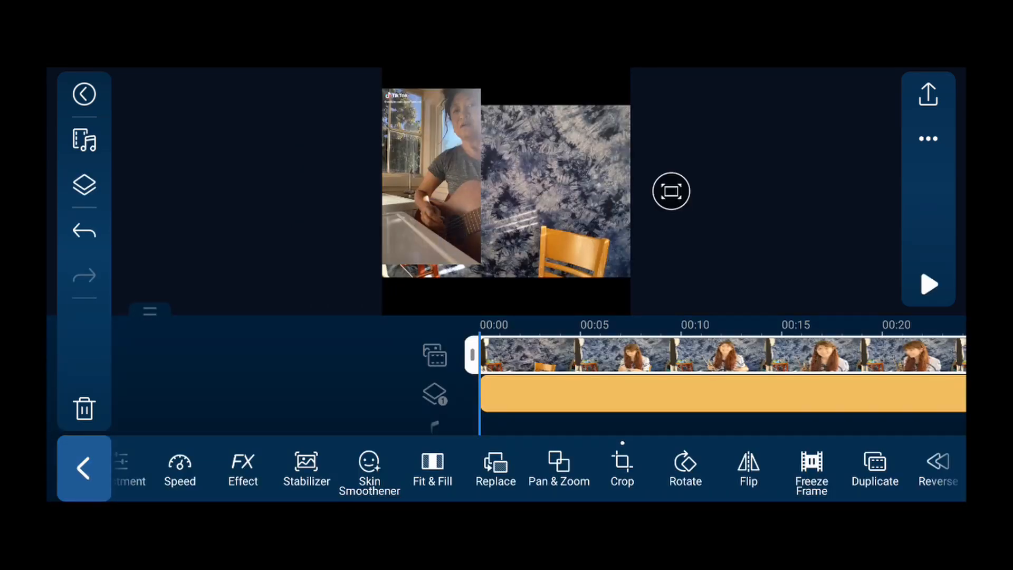
pyautogui.moveTo(464, 171)
pyautogui.mouseDown()
pyautogui.moveTo(464, 185)
pyautogui.moveTo(472, 181)
pyautogui.moveTo(459, 190)
pyautogui.mouseUp()
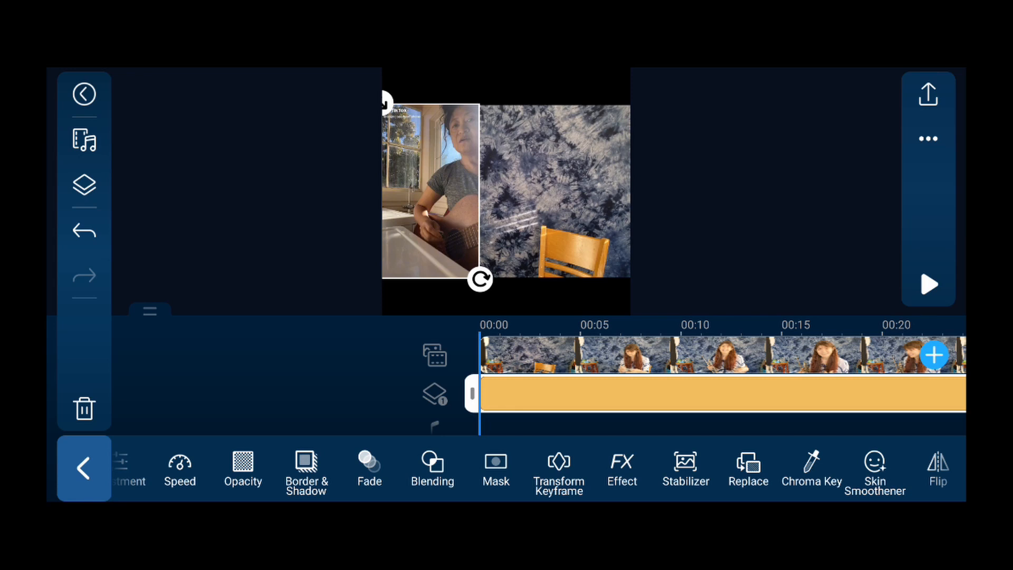
# Step: Select the trumpet clip and scrub the playhead toward the recording's end
pyautogui.click(238, 372)
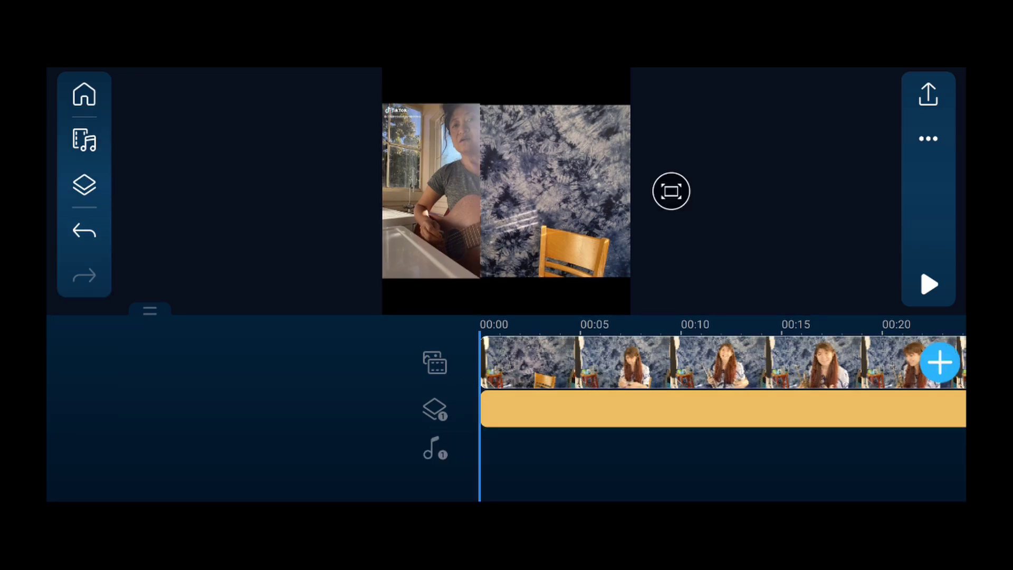
pyautogui.click(554, 362)
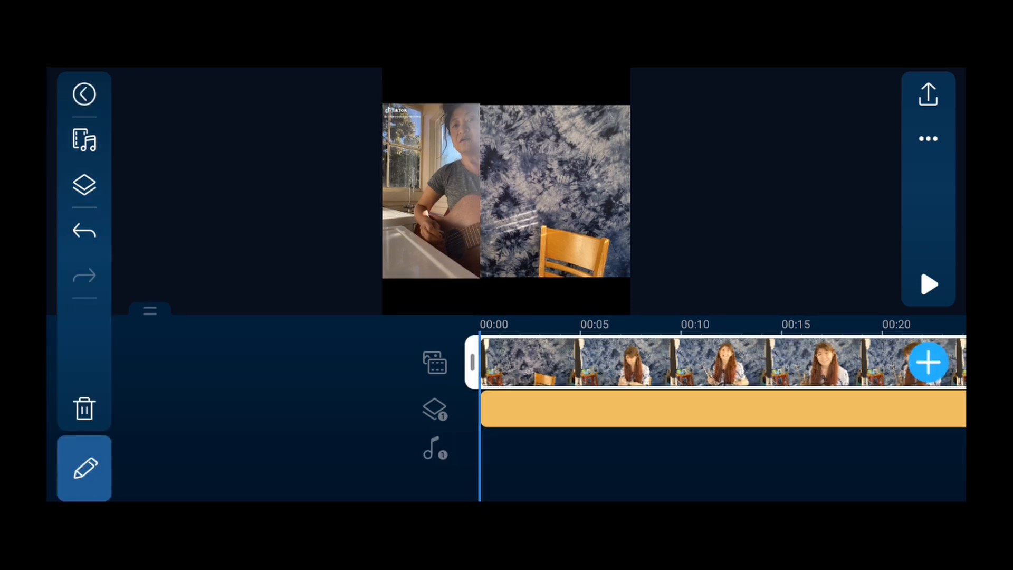
pyautogui.moveTo(841, 425); pyautogui.dragTo(614, 453)
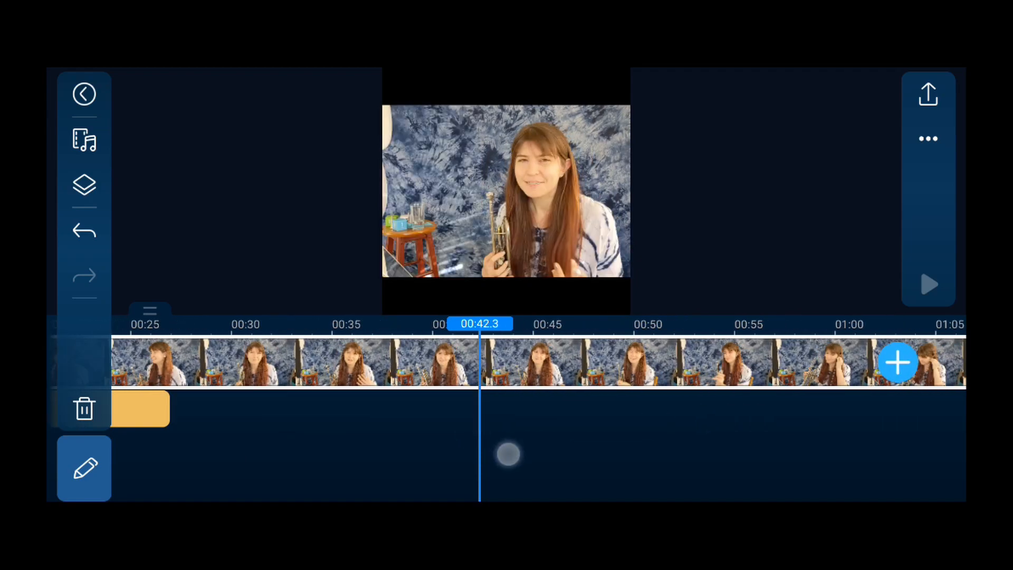
pyautogui.moveTo(792, 453); pyautogui.dragTo(530, 452)
pyautogui.moveTo(792, 428); pyautogui.dragTo(476, 428)
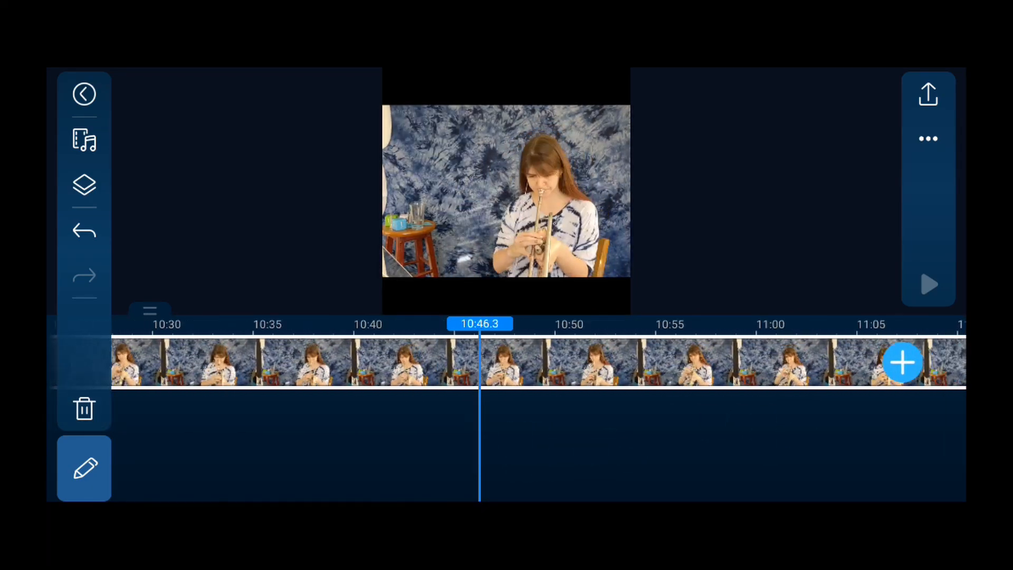
pyautogui.moveTo(791, 436); pyautogui.dragTo(538, 441)
pyautogui.moveTo(808, 423)
pyautogui.mouseDown()
pyautogui.moveTo(788, 421)
pyautogui.moveTo(871, 421)
pyautogui.mouseUp()
# Step: Settle the playhead just before 12:10 and split the trumpet clip there
pyautogui.moveTo(736, 416)
pyautogui.mouseDown()
pyautogui.moveTo(808, 412)
pyautogui.moveTo(238, 432)
pyautogui.mouseUp()
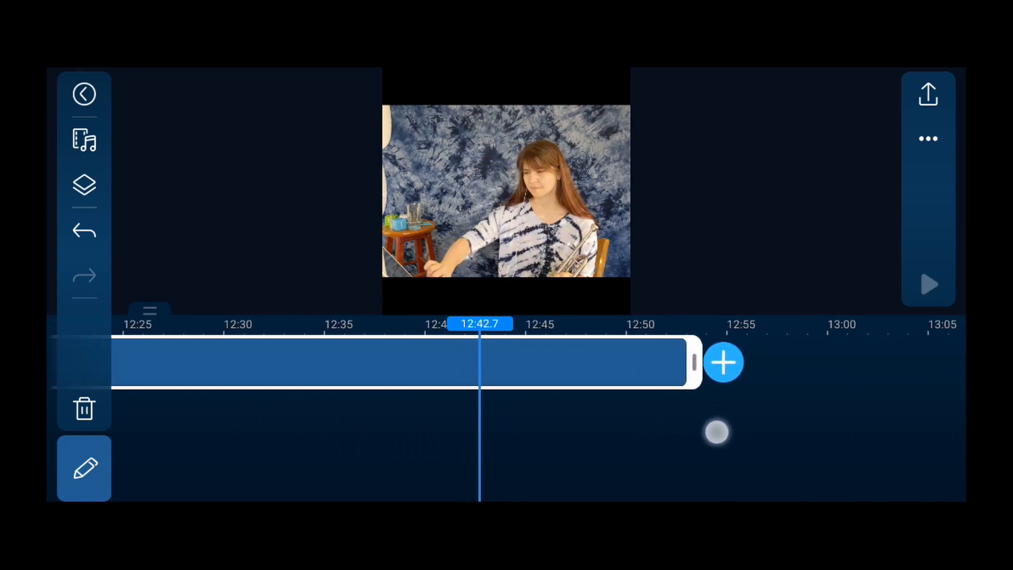
pyautogui.moveTo(696, 427)
pyautogui.mouseDown()
pyautogui.moveTo(567, 450)
pyautogui.moveTo(804, 446)
pyautogui.mouseUp()
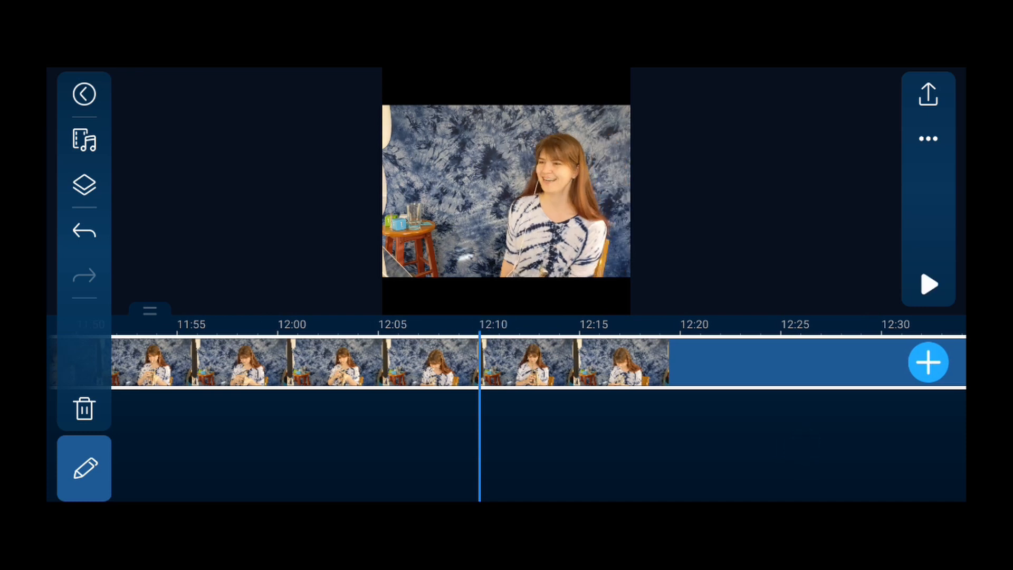
pyautogui.click(710, 425)
pyautogui.click(145, 468)
# Step: Select the part before the split and preview the duet's opening from the start
pyautogui.click(317, 355)
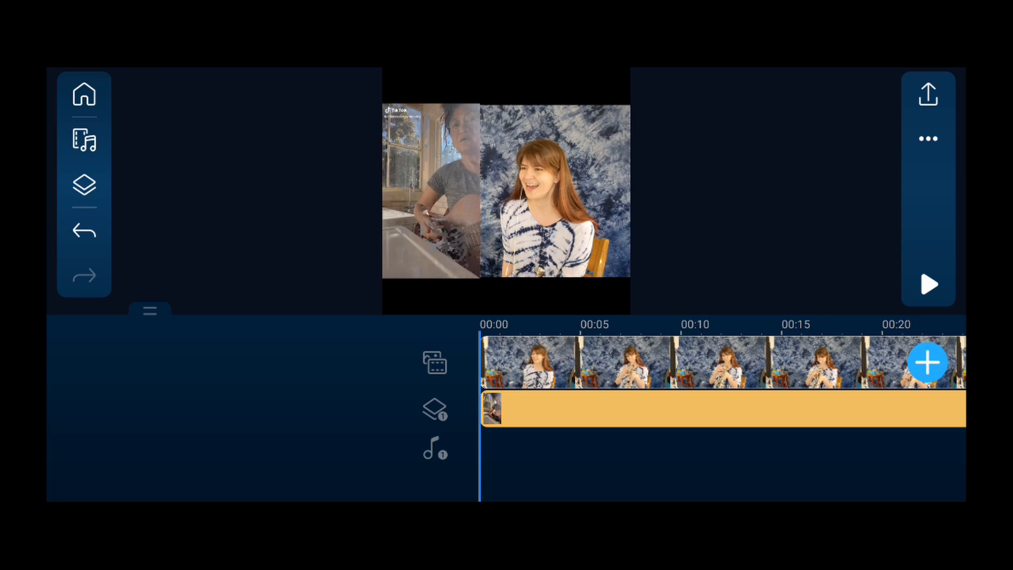
pyautogui.click(928, 285)
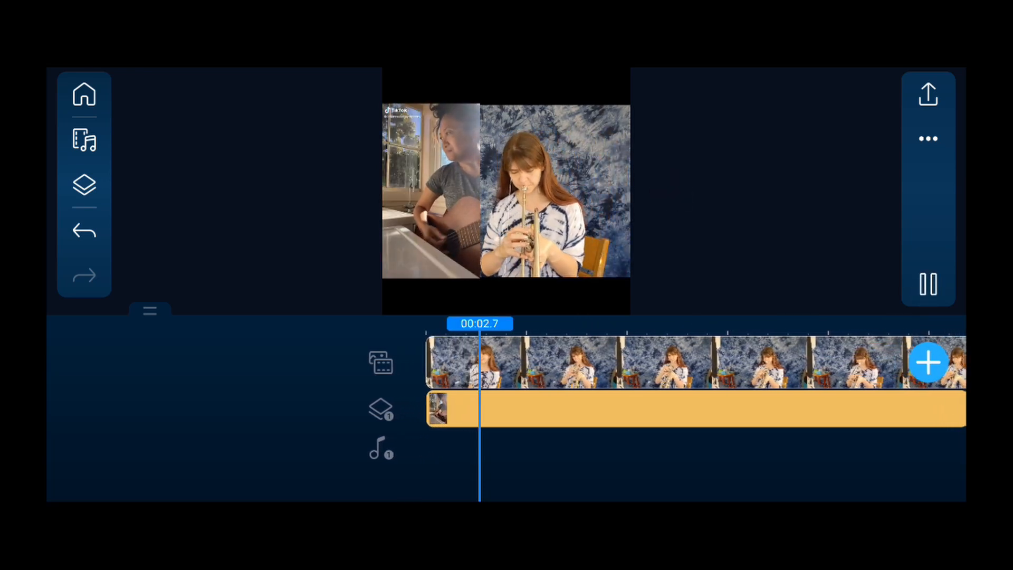
pyautogui.click(929, 285)
pyautogui.click(451, 362)
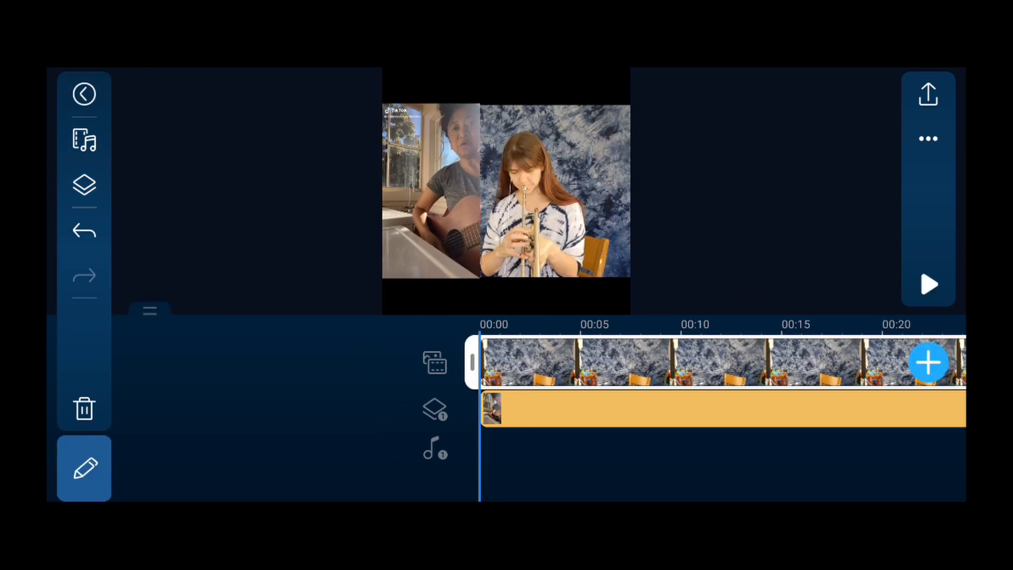
pyautogui.click(929, 285)
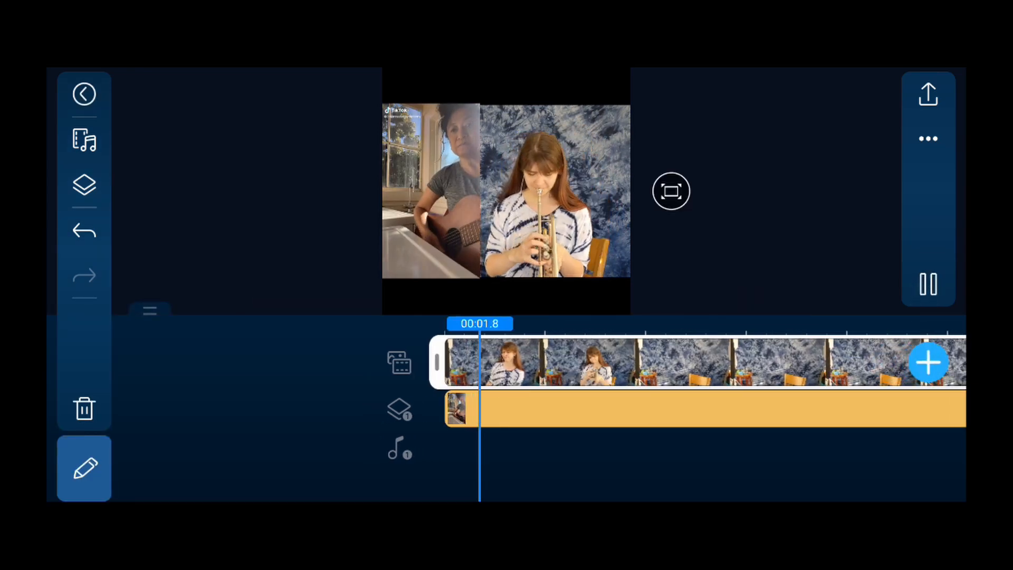
pyautogui.click(929, 285)
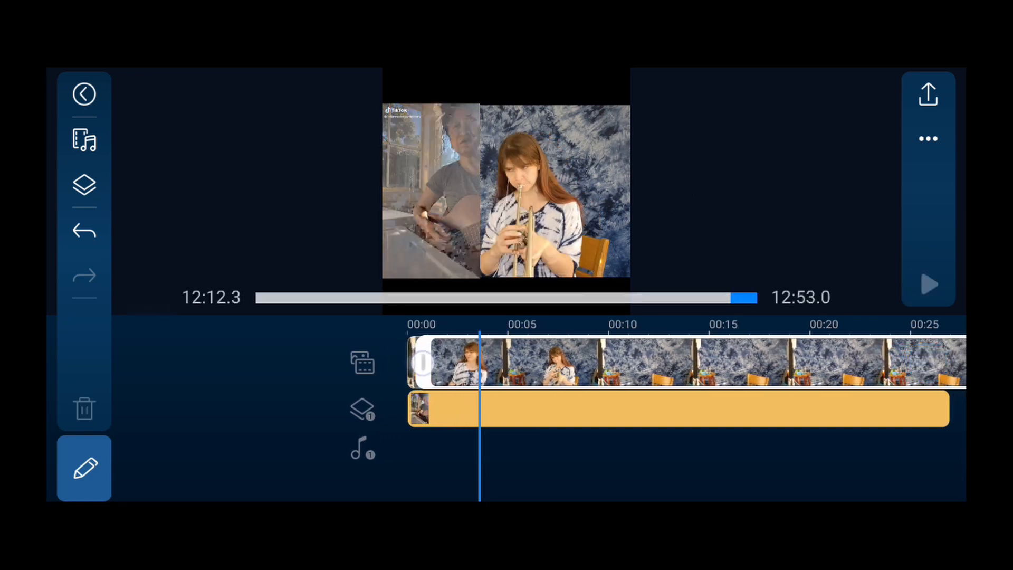
# Step: Check timing around 27-28 seconds, trim the trumpet clip's start, and return to the beginning
pyautogui.moveTo(554, 443); pyautogui.dragTo(911, 427)
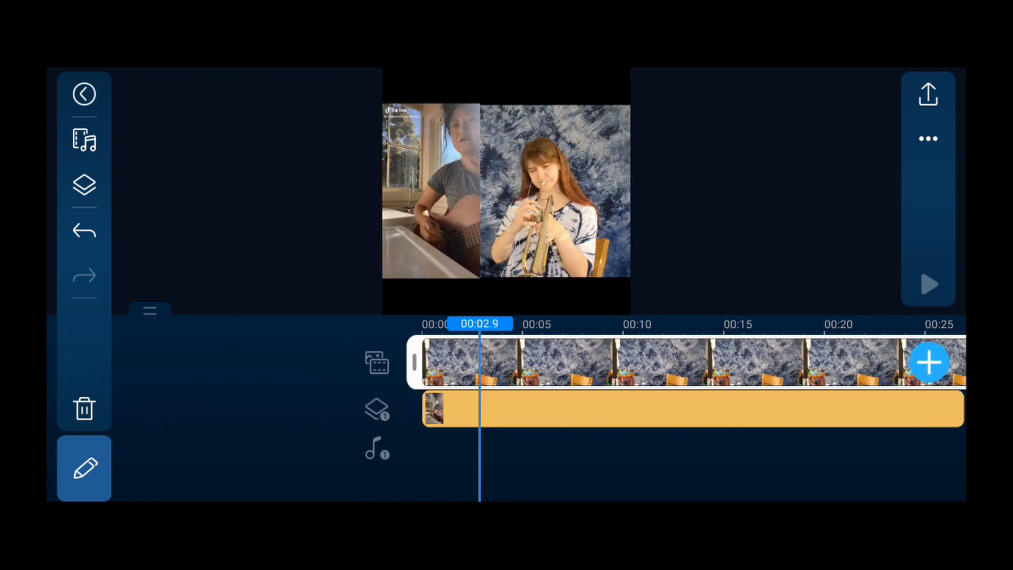
pyautogui.moveTo(712, 456)
pyautogui.mouseDown()
pyautogui.moveTo(563, 478)
pyautogui.moveTo(400, 475)
pyautogui.mouseUp()
pyautogui.moveTo(763, 442)
pyautogui.mouseDown()
pyautogui.moveTo(618, 445)
pyautogui.moveTo(455, 467)
pyautogui.moveTo(666, 463)
pyautogui.mouseUp()
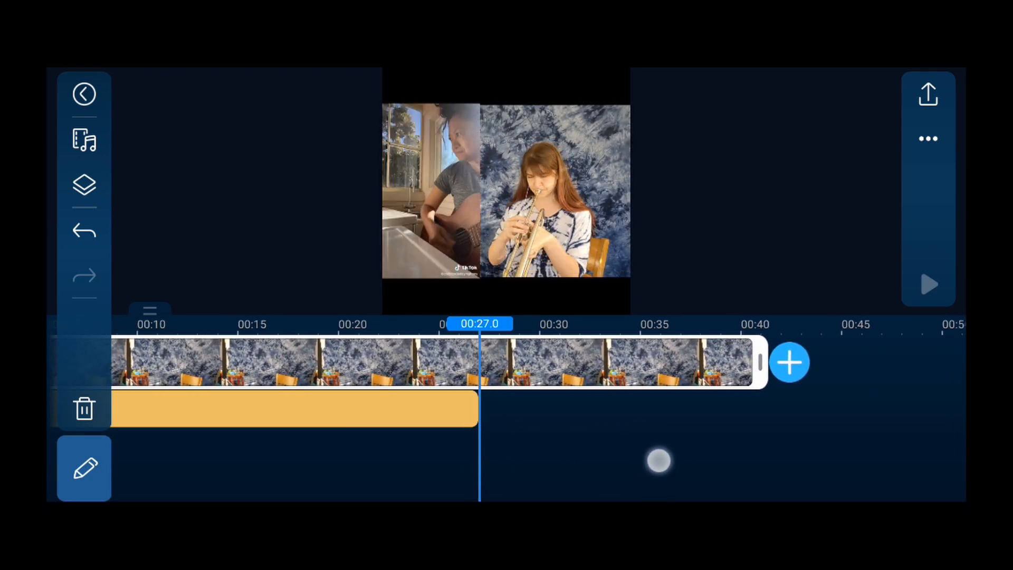
pyautogui.moveTo(722, 363); pyautogui.dragTo(495, 408)
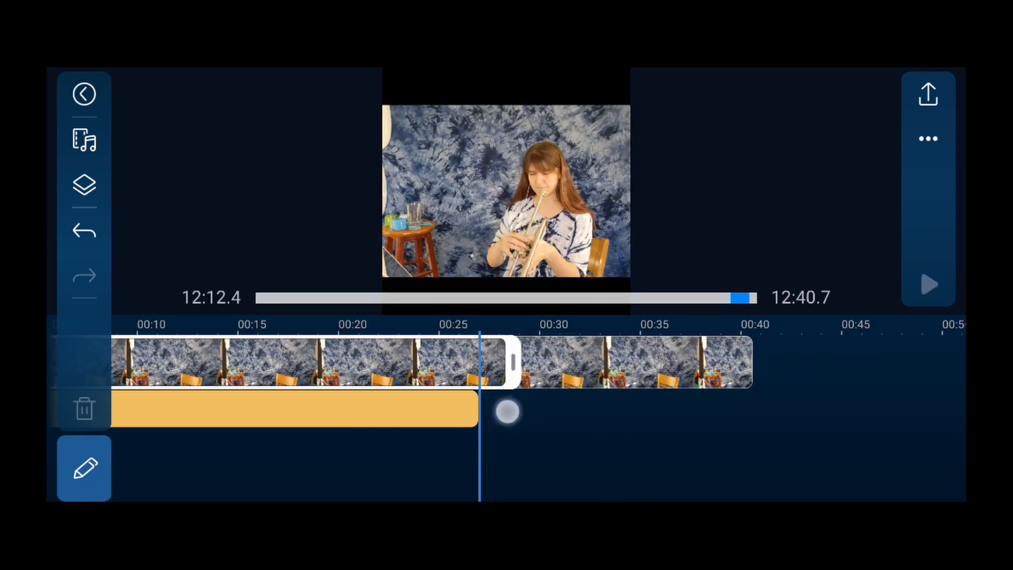
pyautogui.moveTo(824, 405); pyautogui.dragTo(875, 405)
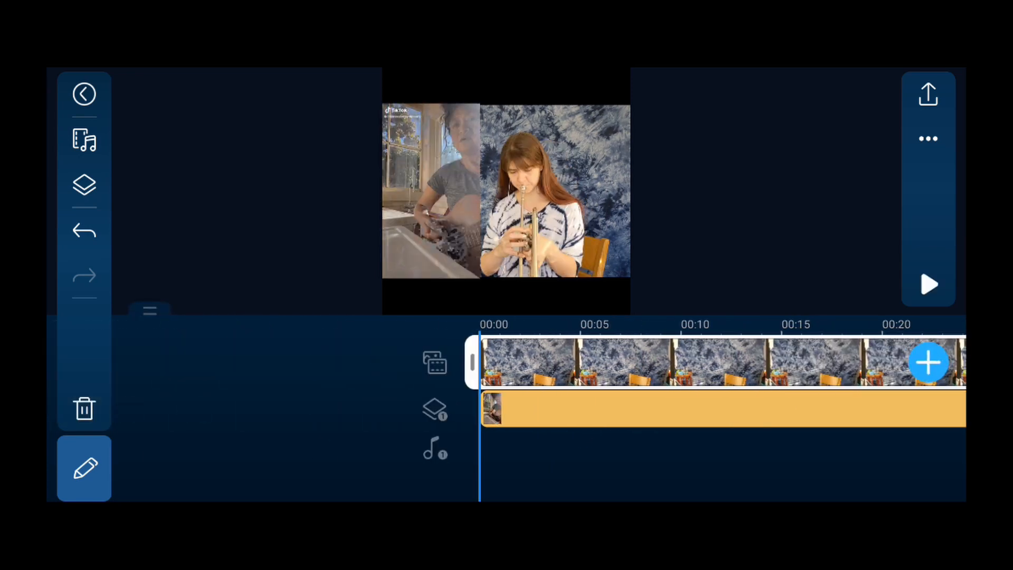
# Step: Play the duet from the start and bring up the project's extra options
pyautogui.click(929, 285)
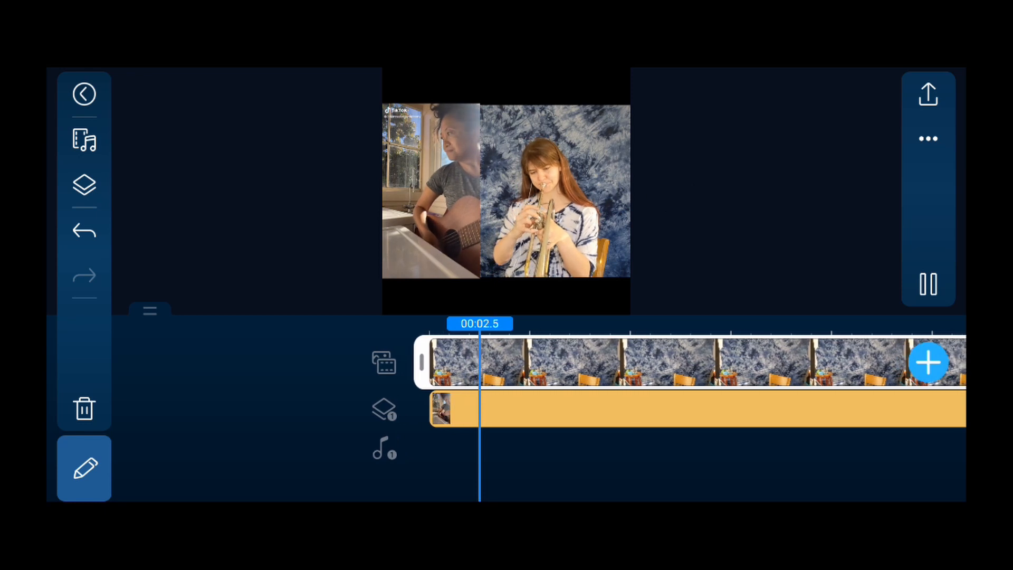
pyautogui.click(927, 139)
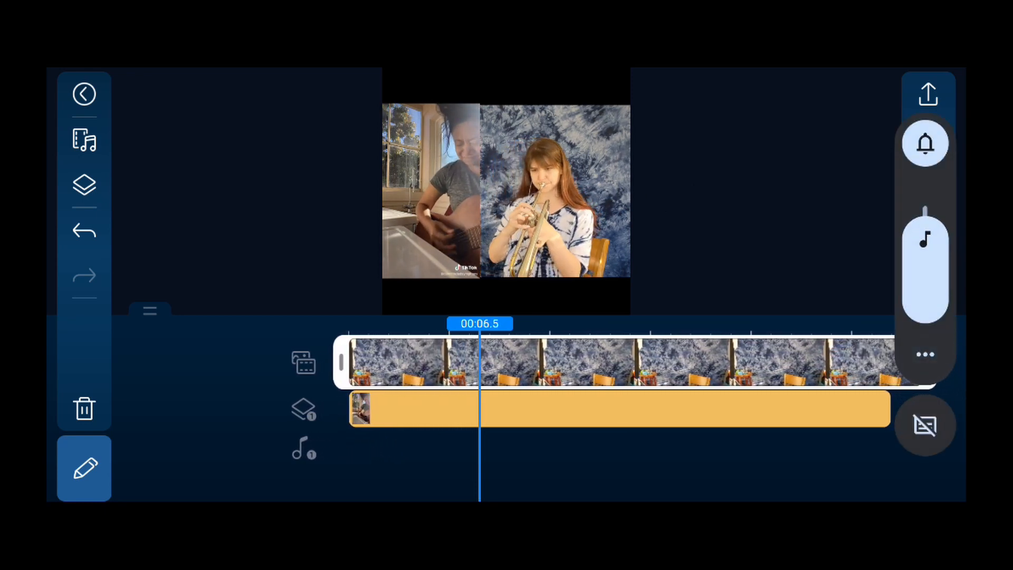
pyautogui.click(925, 354)
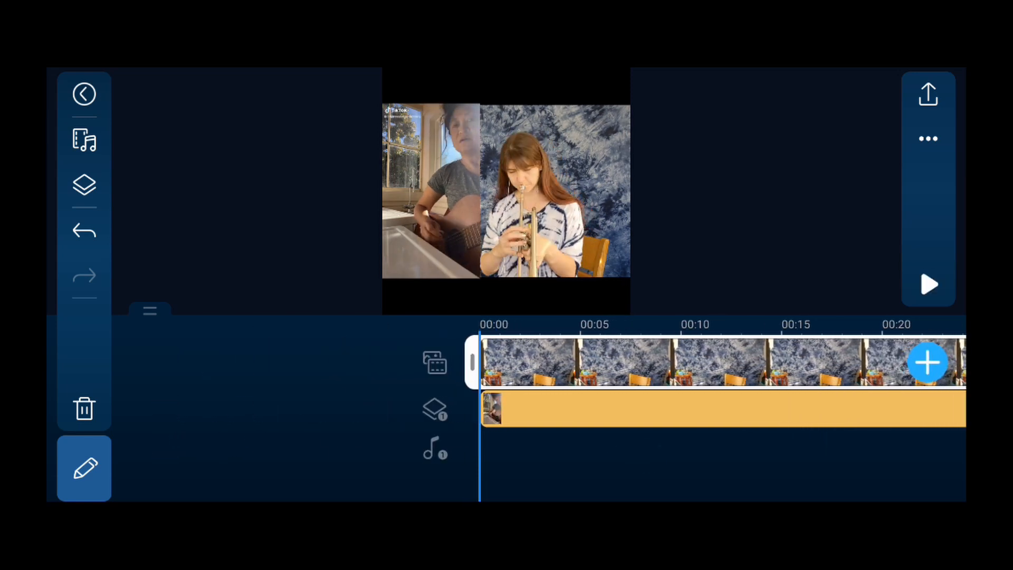
# Step: Reach the Audio Mixing levels through the project's extra options
pyautogui.click(927, 363)
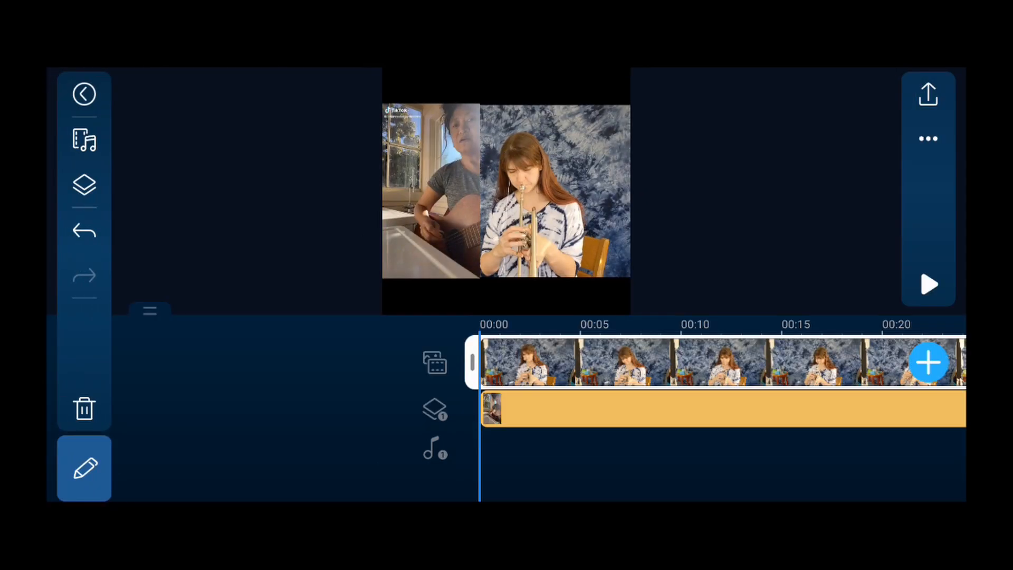
pyautogui.click(928, 138)
pyautogui.click(784, 100)
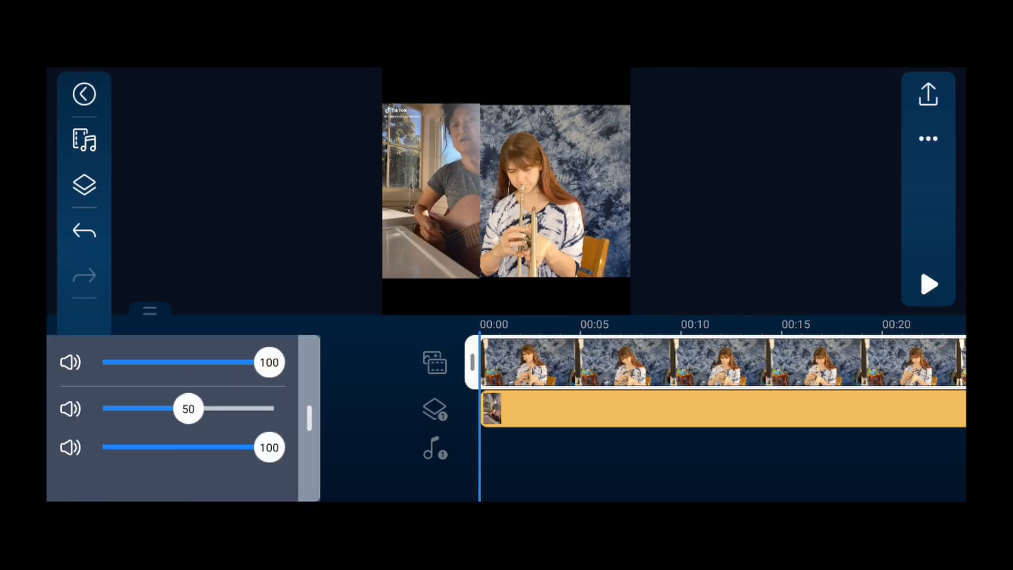
pyautogui.click(928, 139)
pyautogui.press('XF86AudioRaiseVolume')
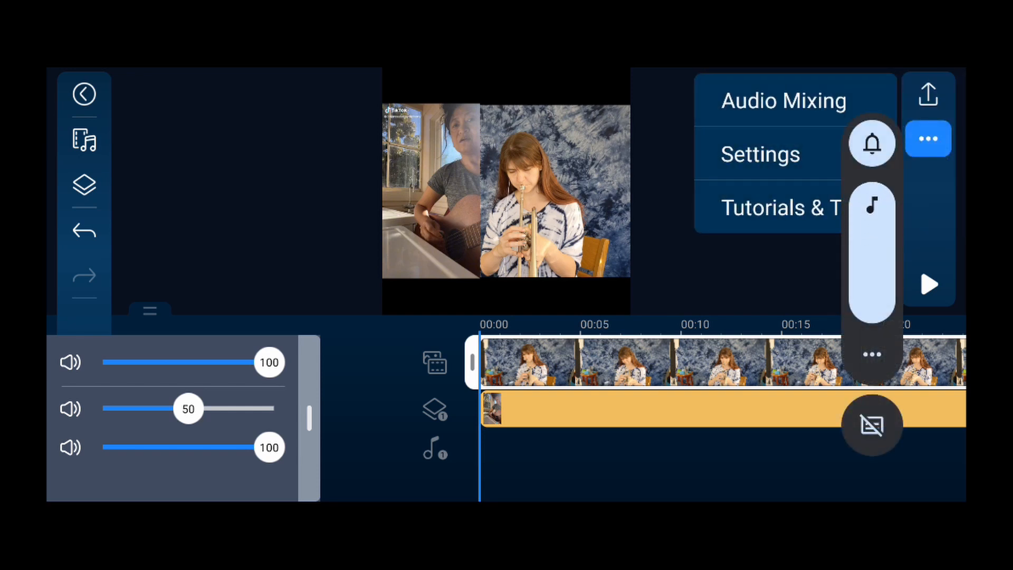
pyautogui.press('Escape')
# Step: Lower the guitarist overlay's volume from 50 to 26 and play to hear the balance
pyautogui.moveTo(188, 409); pyautogui.dragTo(150, 409)
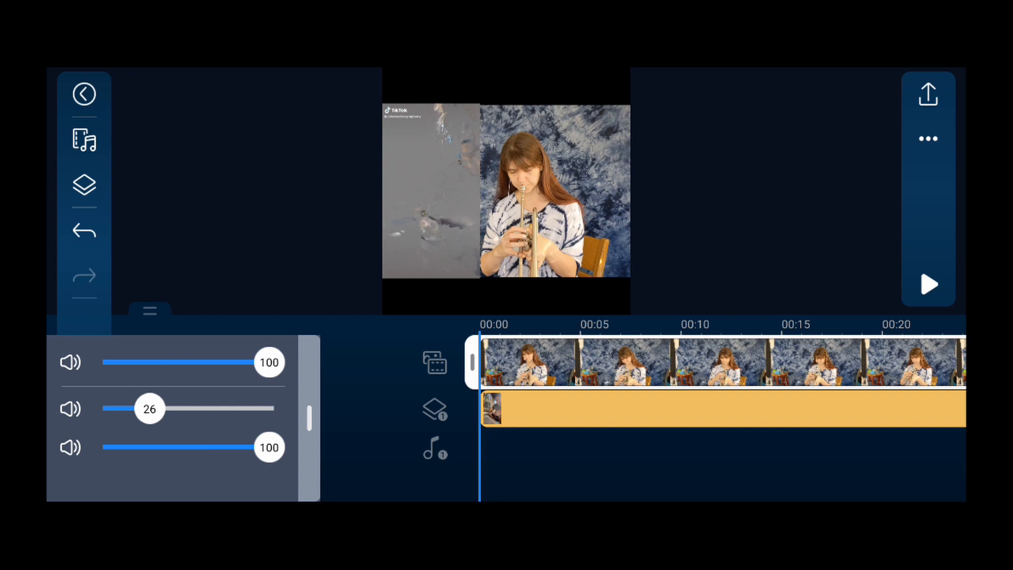
pyautogui.click(929, 287)
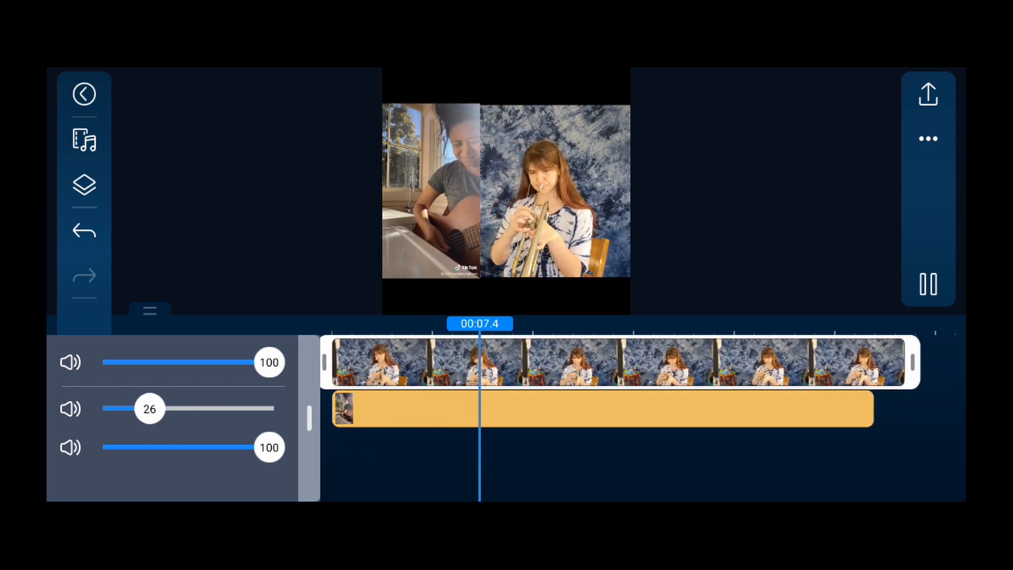
pyautogui.click(928, 285)
pyautogui.moveTo(554, 445); pyautogui.dragTo(843, 445)
pyautogui.click(472, 364)
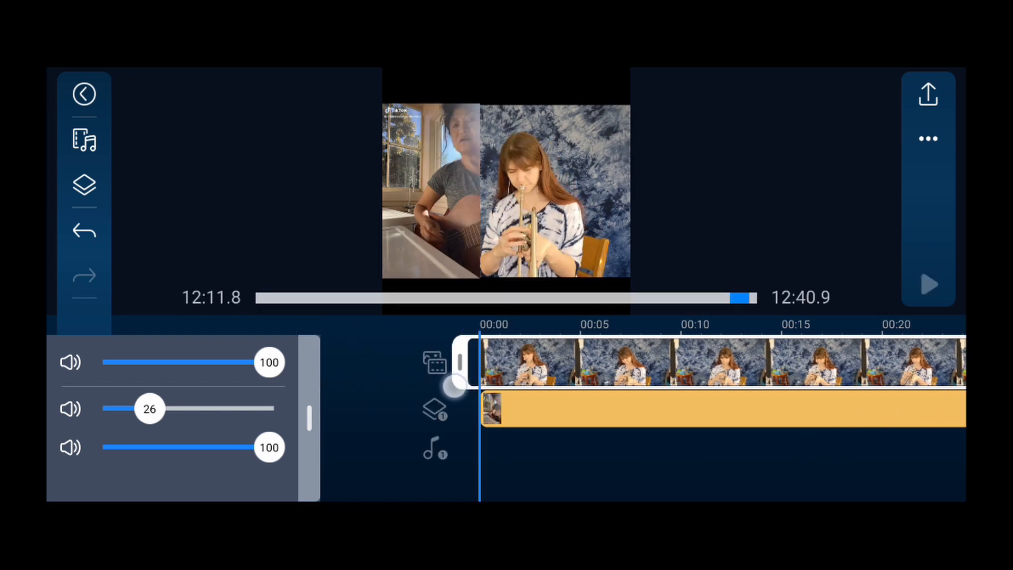
pyautogui.click(928, 285)
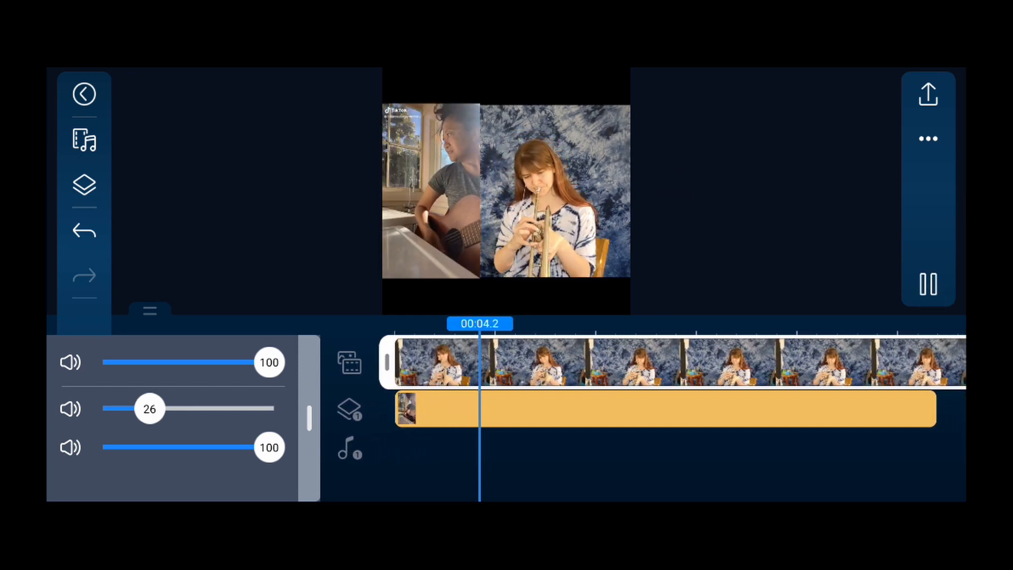
pyautogui.click(928, 285)
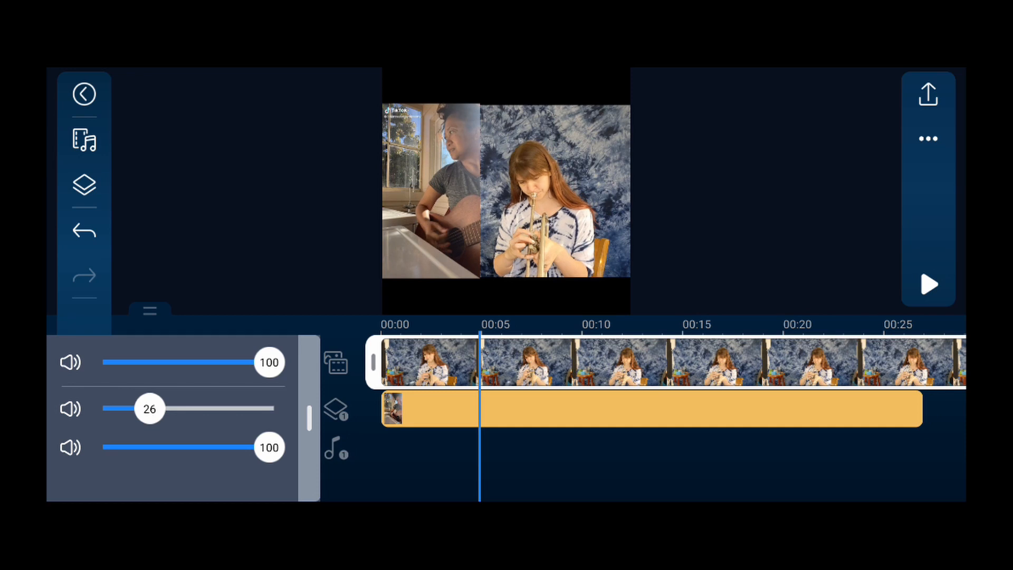
# Step: Set the overlay clip's volume to 35 and close the audio mixing levels
pyautogui.moveTo(149, 409)
pyautogui.mouseDown()
pyautogui.moveTo(103, 409)
pyautogui.moveTo(164, 409)
pyautogui.mouseUp()
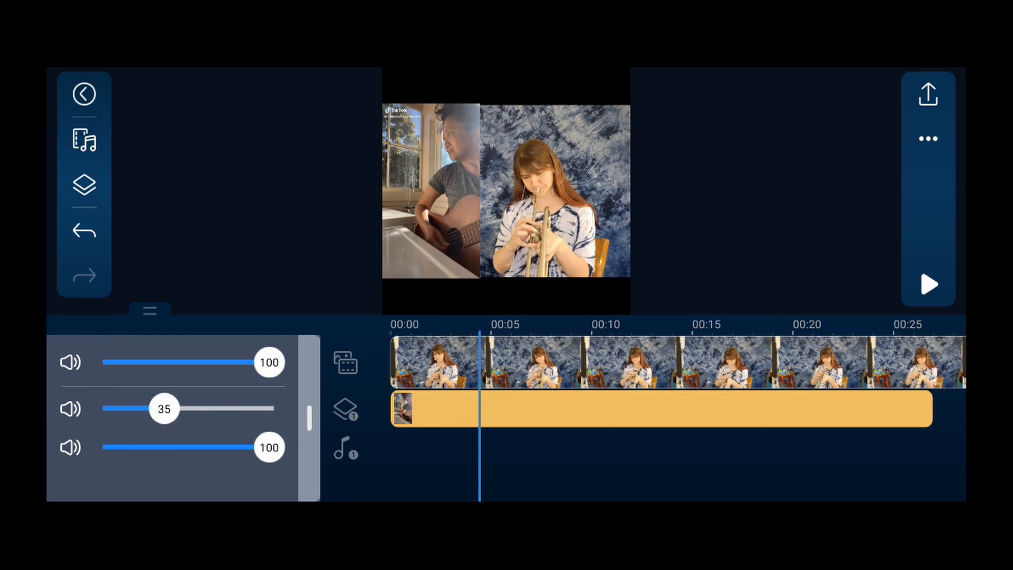
pyautogui.scroll(3, 626, 459)
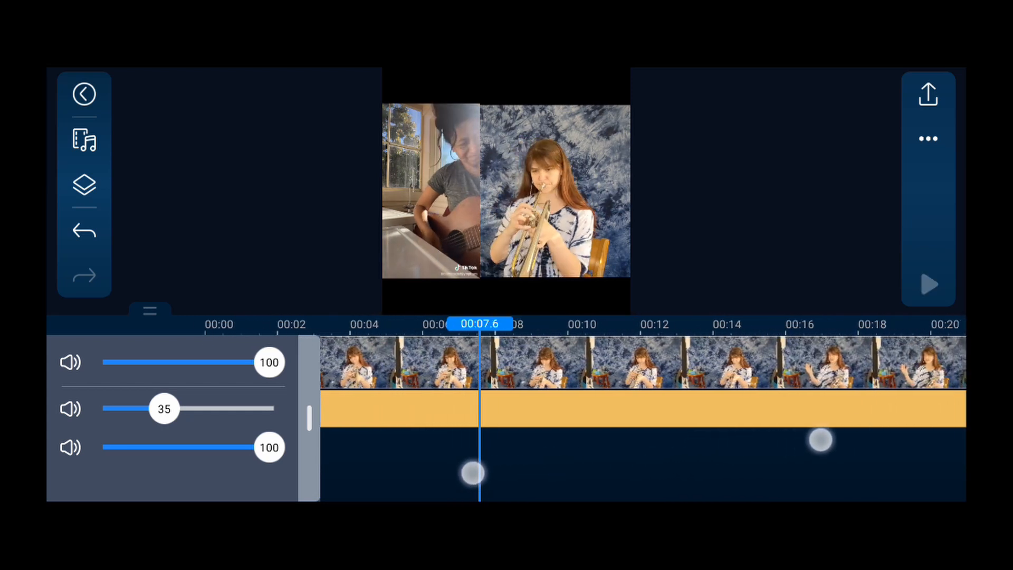
pyautogui.scroll(3, 626, 459)
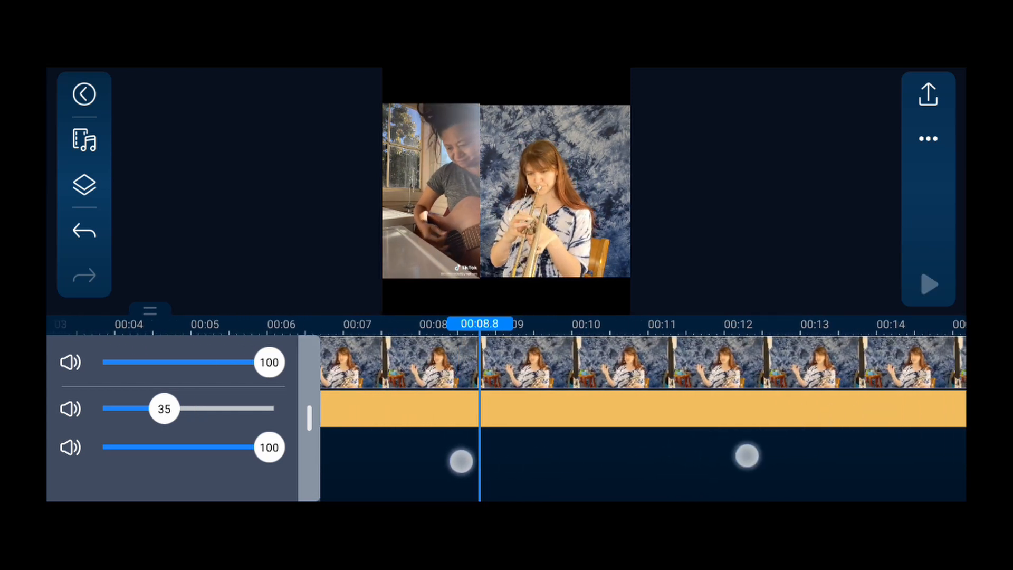
pyautogui.scroll(3, 610, 459)
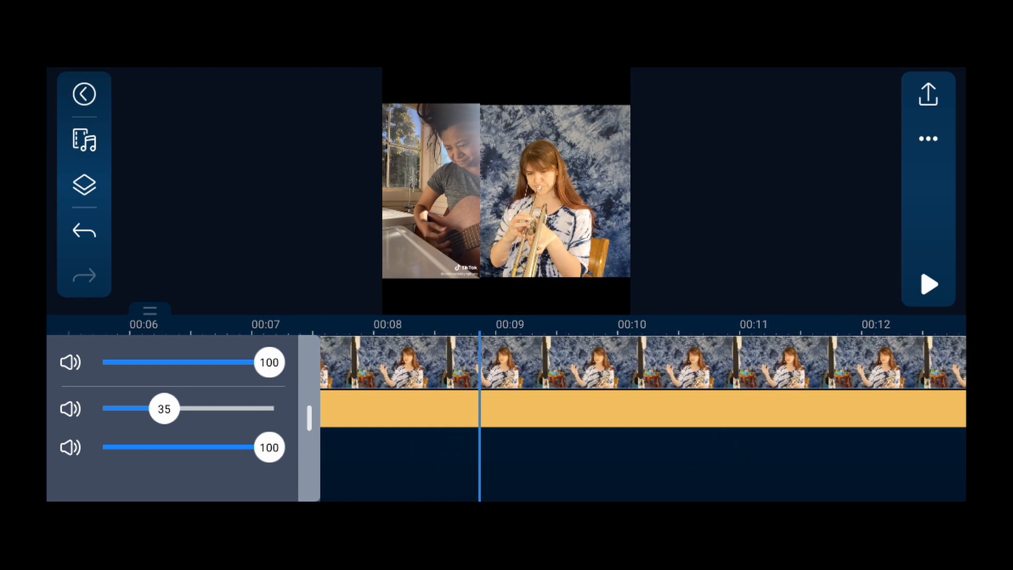
pyautogui.moveTo(554, 467); pyautogui.dragTo(923, 479)
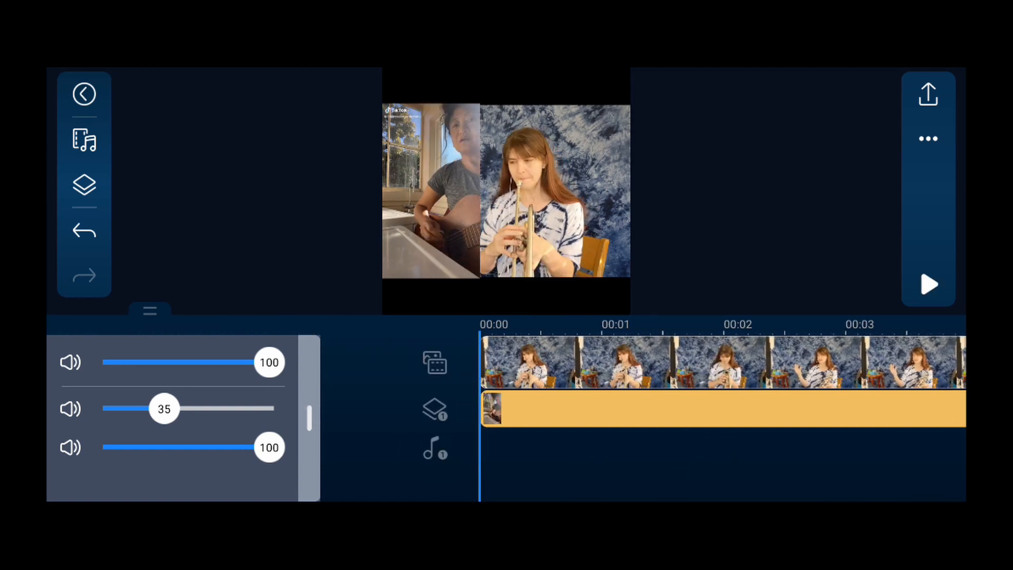
pyautogui.click(84, 94)
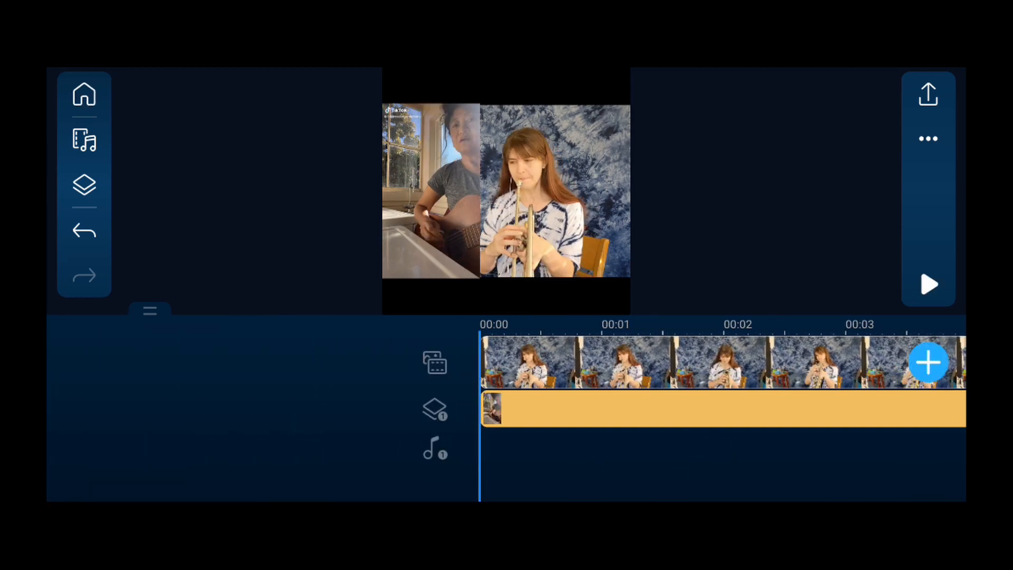
pyautogui.scroll(1, 713, 460)
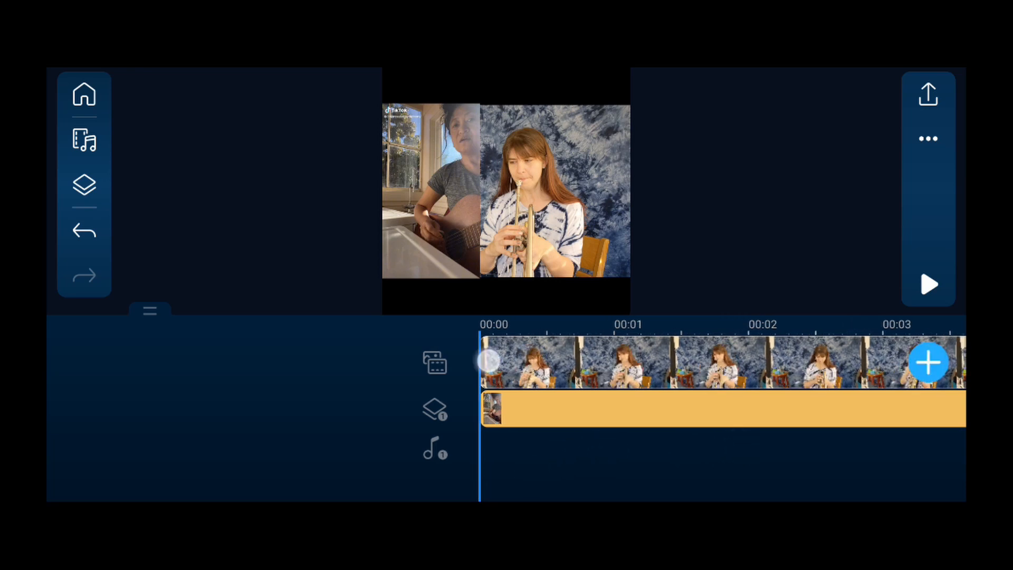
# Step: Select the trumpet clip, touch its starting point, and play the duet to check sync
pyautogui.click(488, 363)
pyautogui.moveTo(475, 364); pyautogui.dragTo(476, 364)
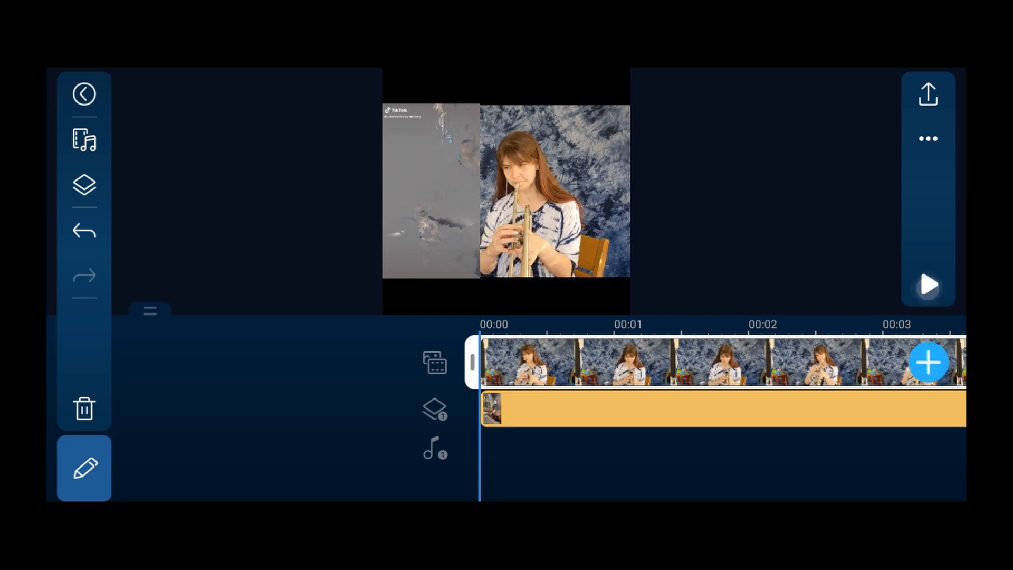
pyautogui.click(929, 285)
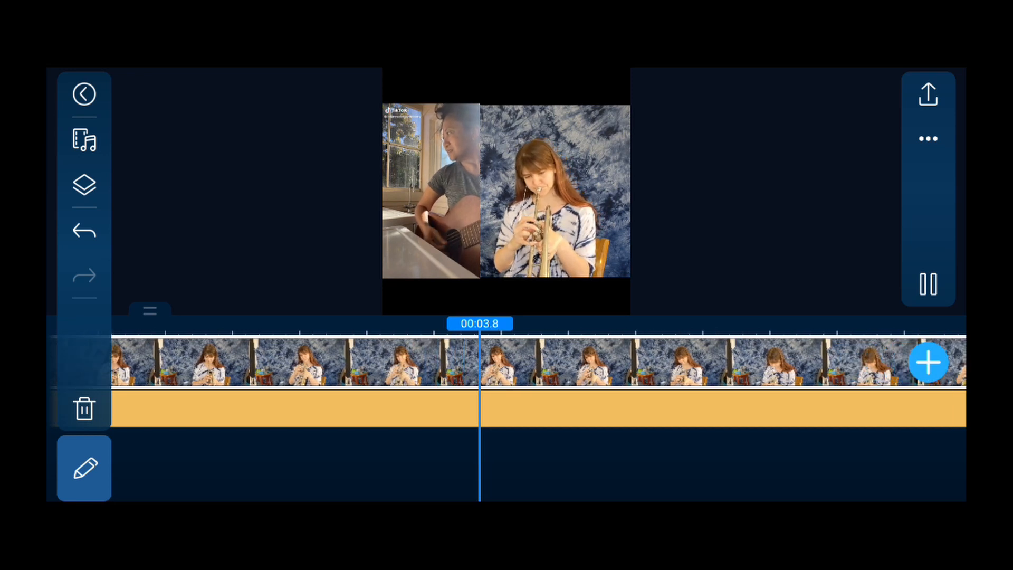
pyautogui.click(928, 286)
pyautogui.click(479, 323)
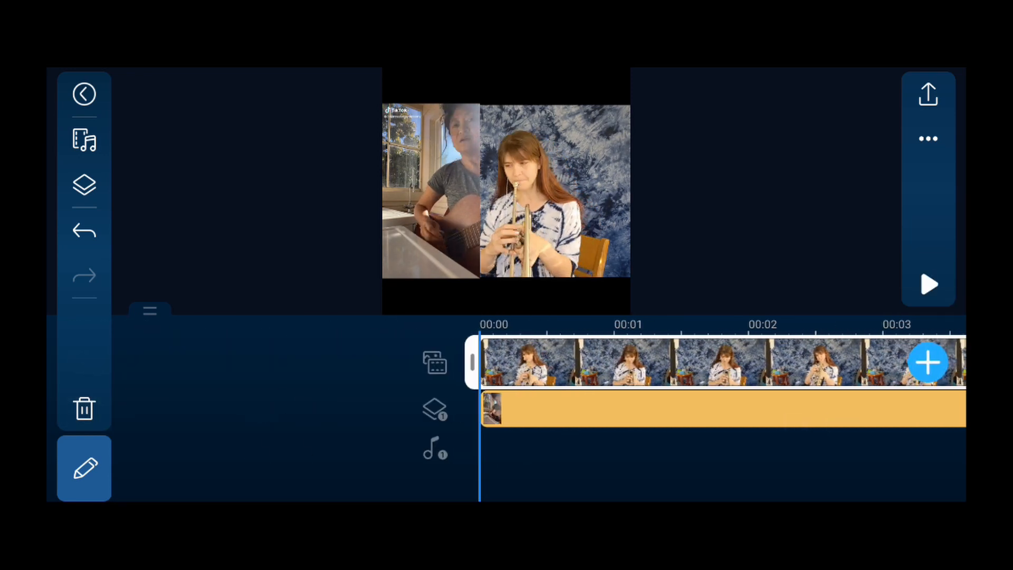
pyautogui.moveTo(475, 364); pyautogui.dragTo(471, 366)
pyautogui.click(929, 285)
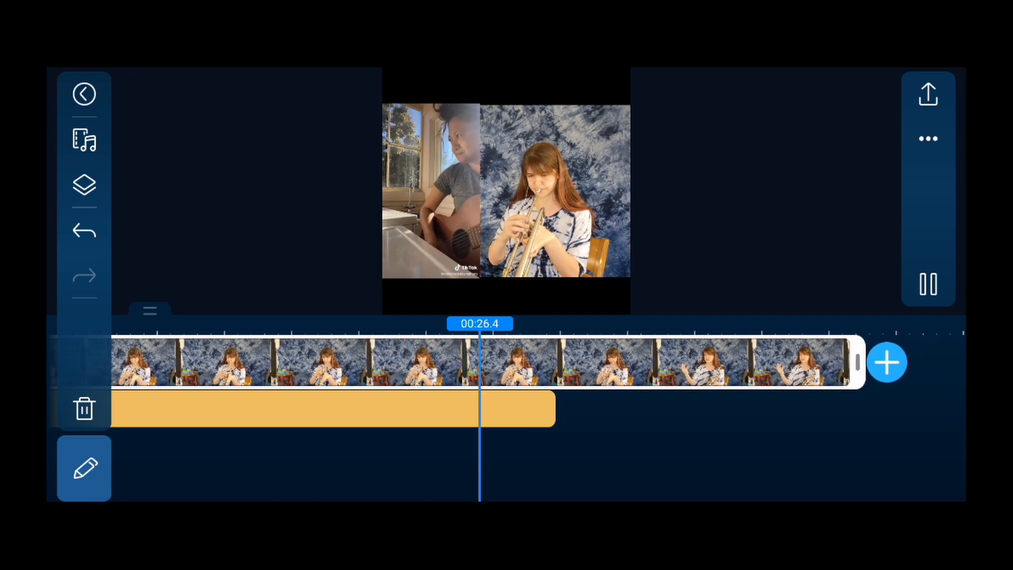
pyautogui.click(928, 285)
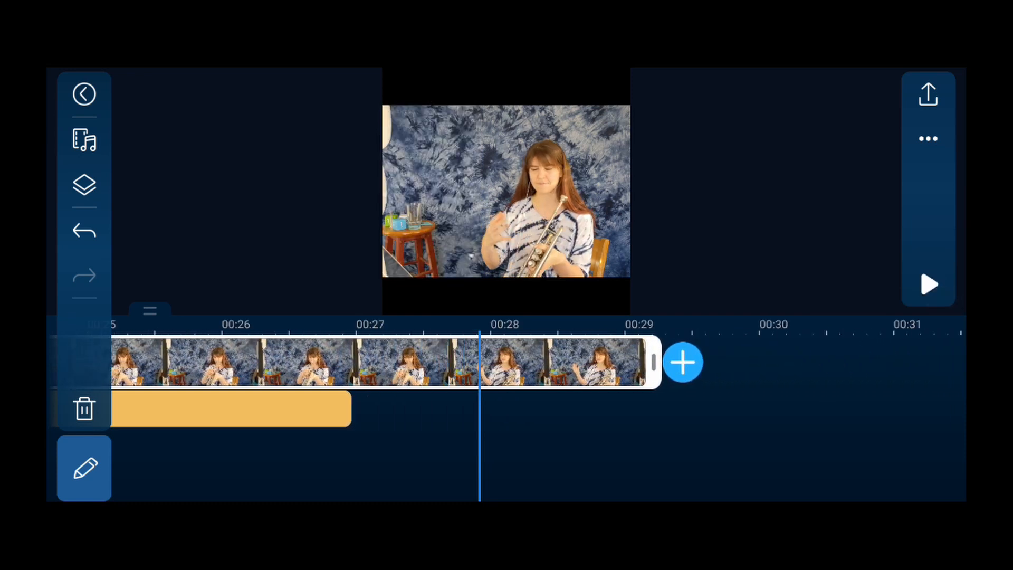
pyautogui.click(928, 285)
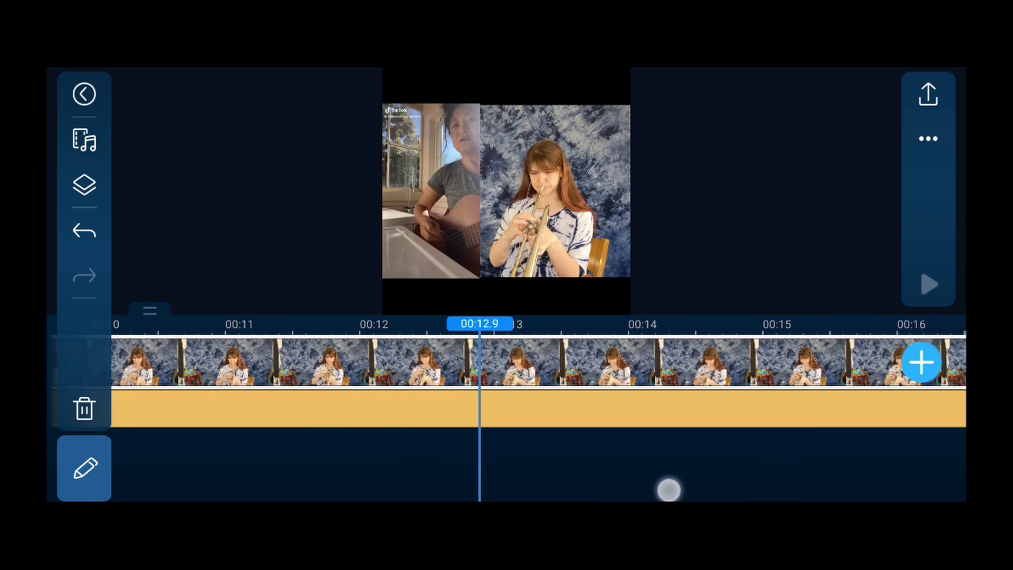
pyautogui.moveTo(669, 489); pyautogui.dragTo(237, 444)
pyautogui.moveTo(895, 428); pyautogui.dragTo(396, 428)
pyautogui.moveTo(712, 423); pyautogui.dragTo(630, 452)
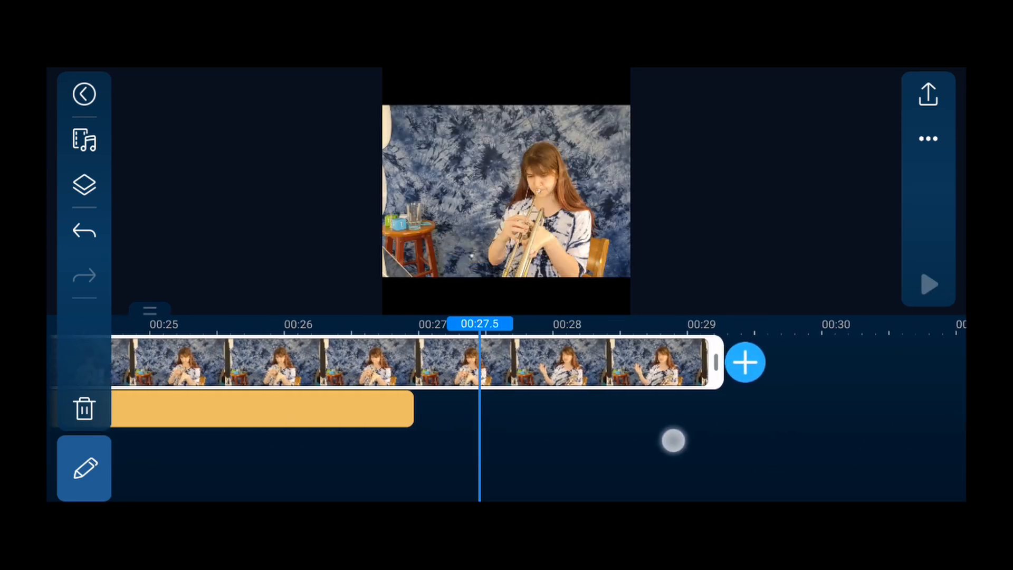
pyautogui.moveTo(753, 396)
pyautogui.mouseDown()
pyautogui.moveTo(639, 410)
pyautogui.moveTo(677, 408)
pyautogui.mouseUp()
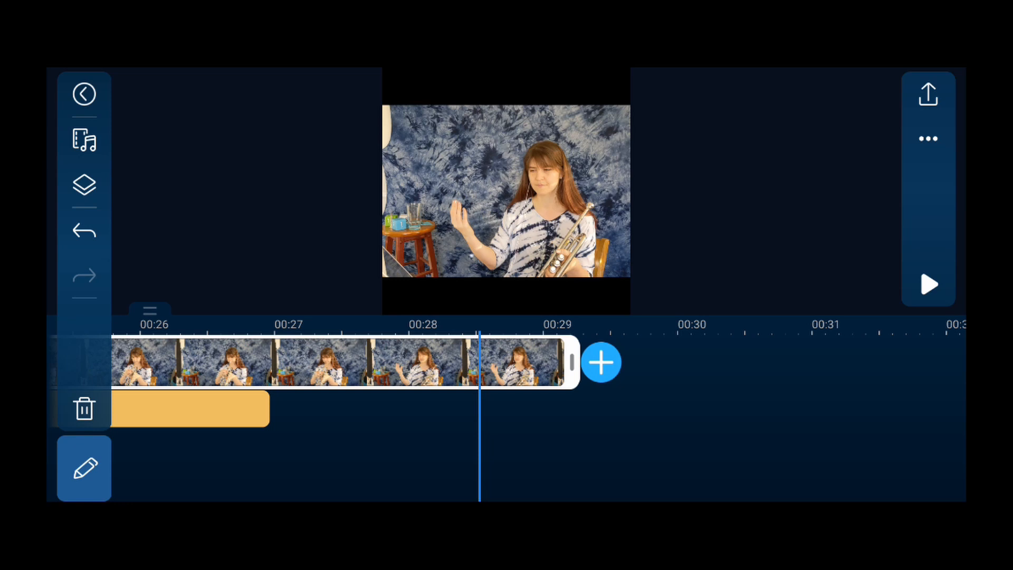
pyautogui.moveTo(590, 447)
pyautogui.mouseDown()
pyautogui.moveTo(433, 468)
pyautogui.moveTo(715, 439)
pyautogui.mouseUp()
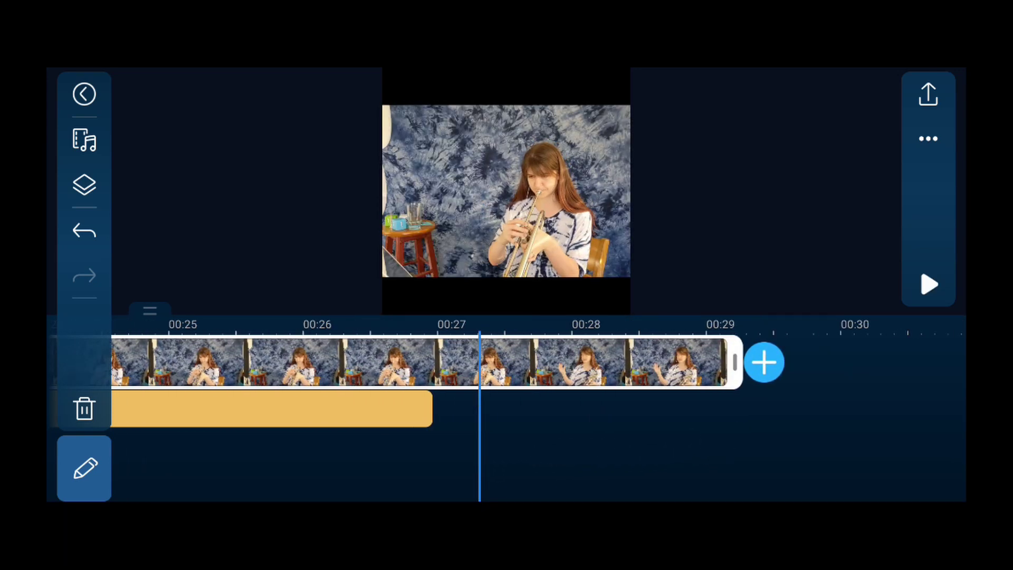
# Step: Raise the guitarist overlay's level in Audio Mixing to 52
pyautogui.click(929, 138)
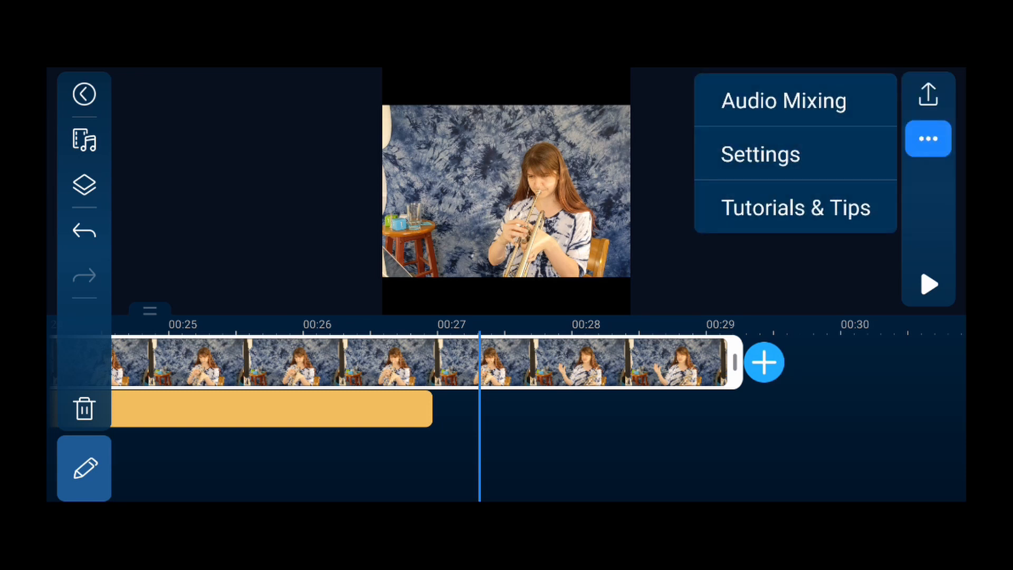
pyautogui.click(784, 101)
pyautogui.moveTo(164, 408); pyautogui.dragTo(191, 408)
pyautogui.moveTo(688, 427); pyautogui.dragTo(950, 428)
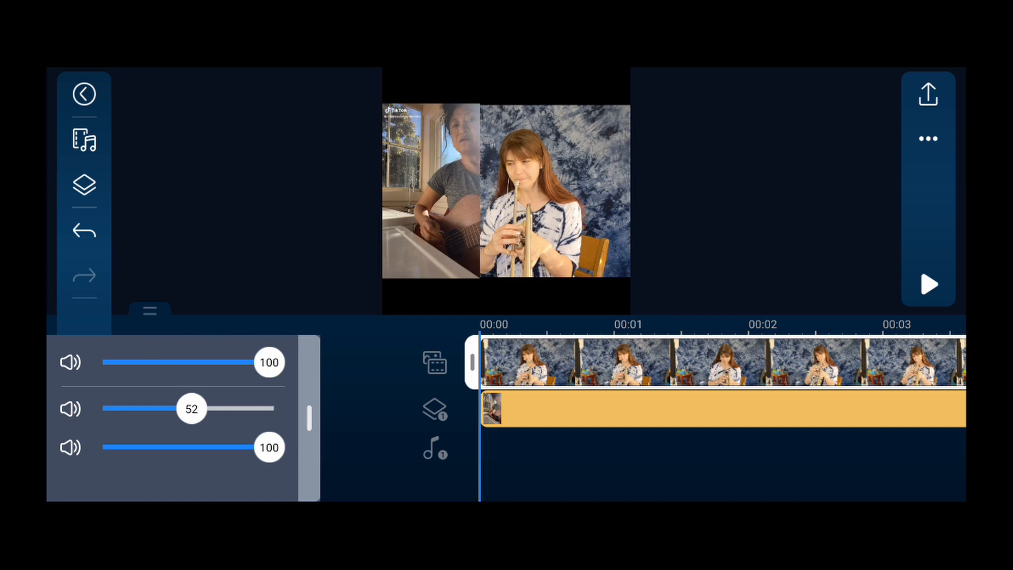
# Step: After a listen, lower the second track to 43 and select the guitarist overlay clip
pyautogui.click(929, 285)
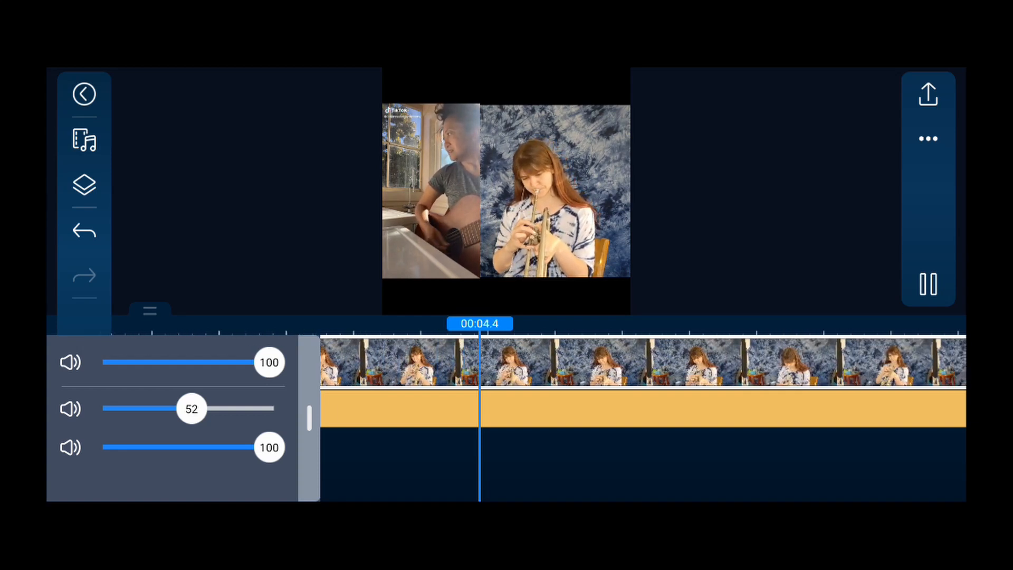
pyautogui.click(929, 285)
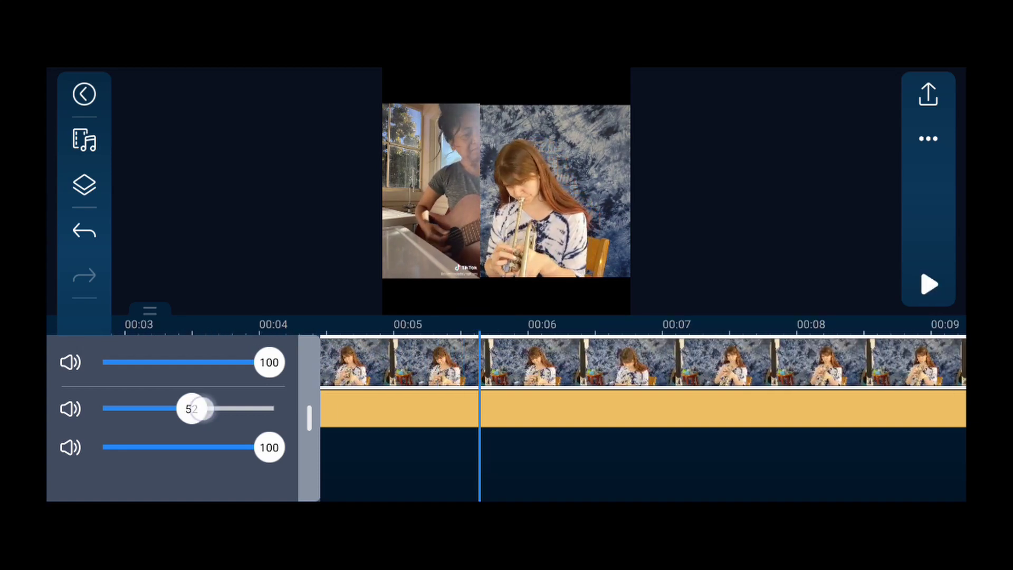
pyautogui.moveTo(192, 408); pyautogui.dragTo(176, 409)
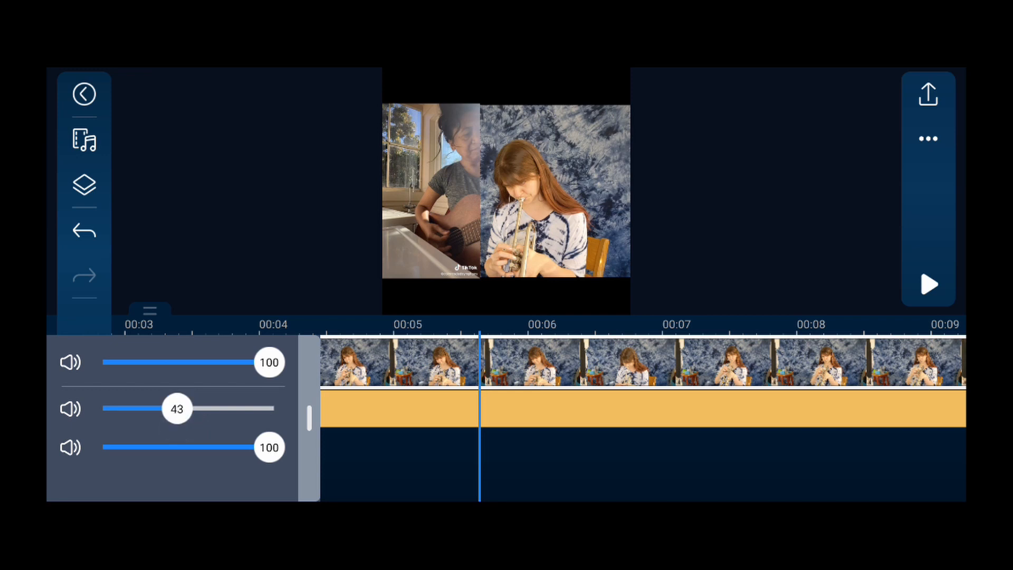
pyautogui.click(421, 415)
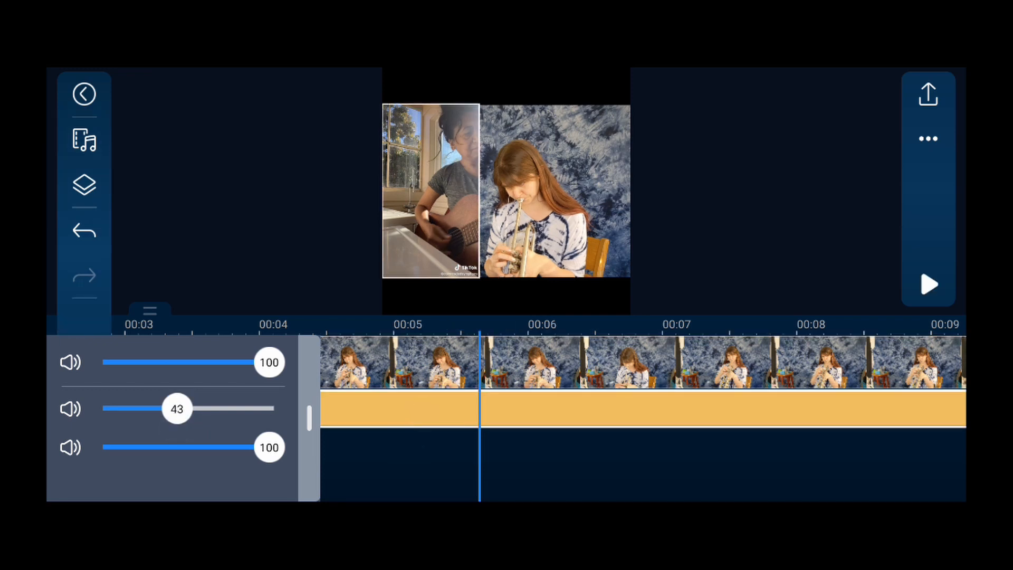
pyautogui.click(309, 418)
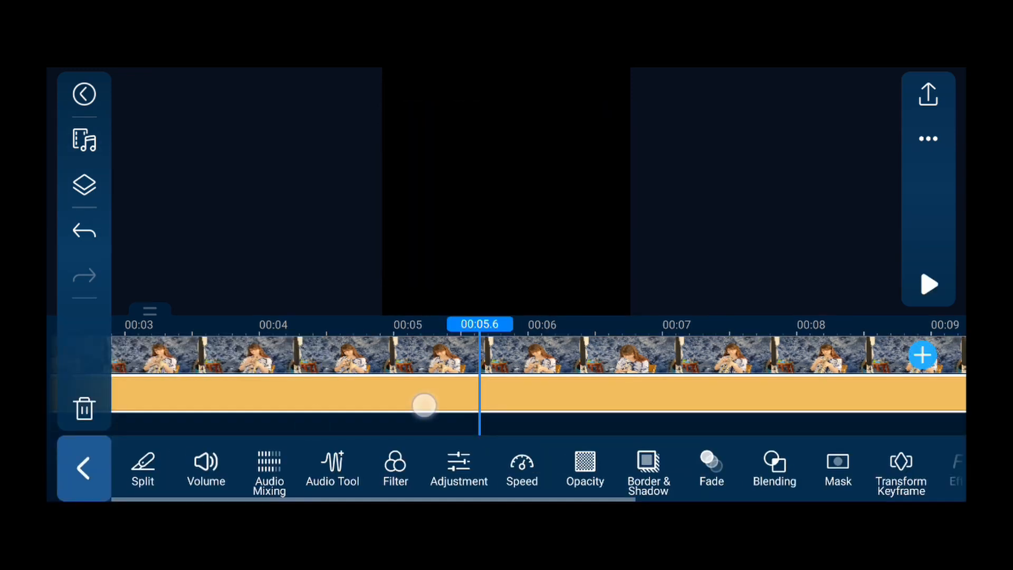
# Step: Apply Denoise at strength 80 to the overlay clip and replay from the start to listen
pyautogui.click(332, 469)
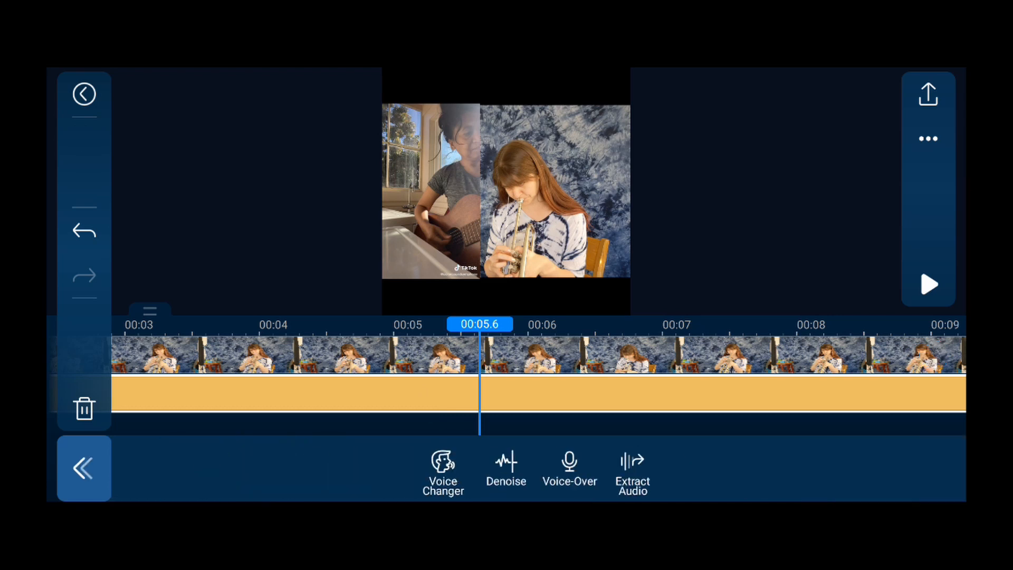
pyautogui.click(506, 471)
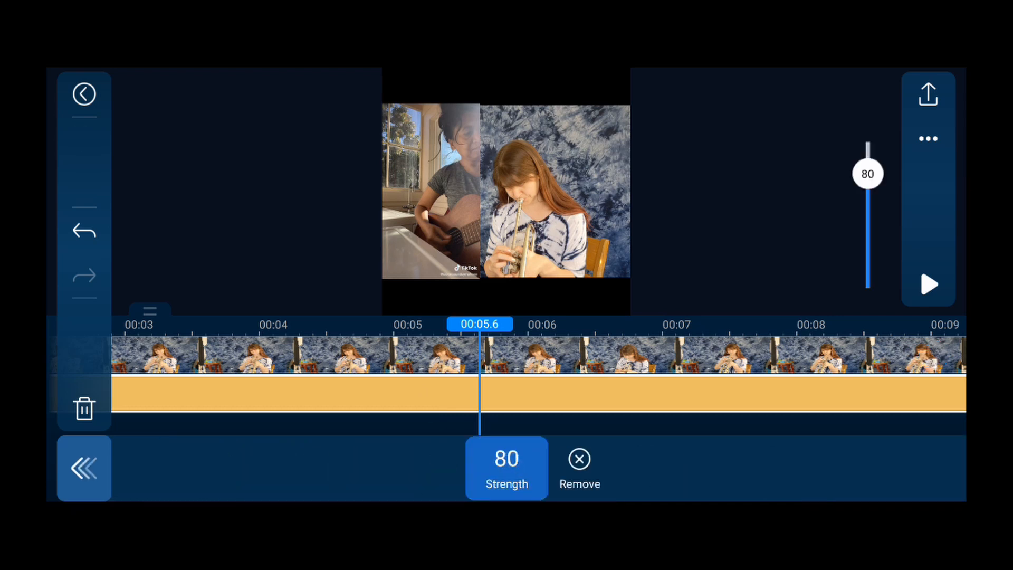
pyautogui.click(929, 285)
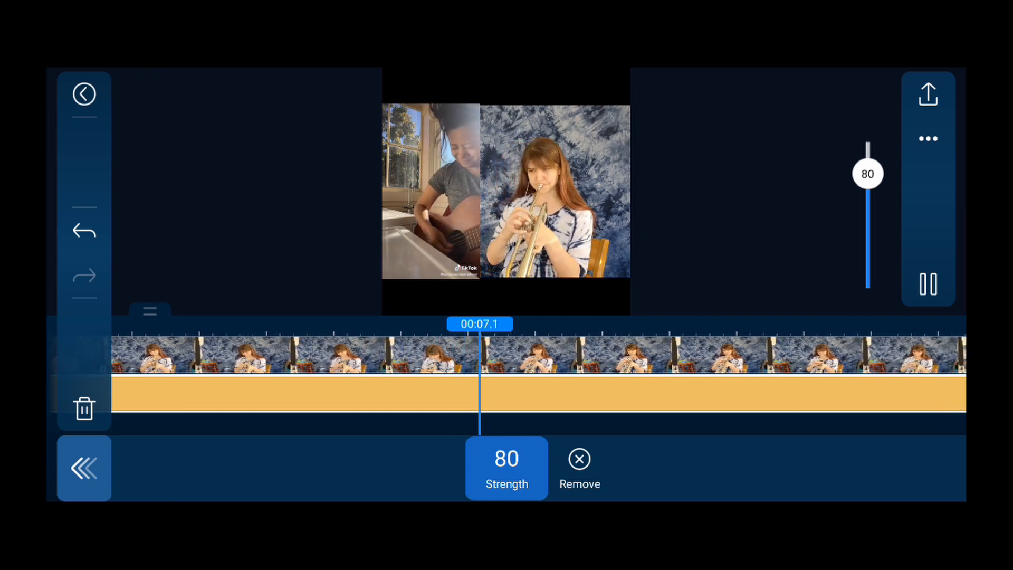
pyautogui.click(929, 286)
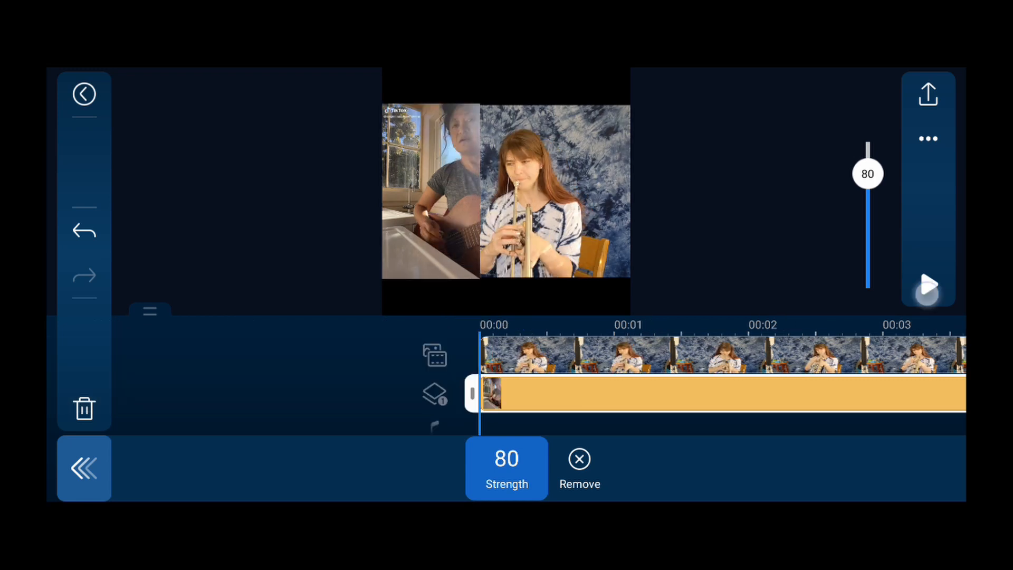
pyautogui.click(930, 285)
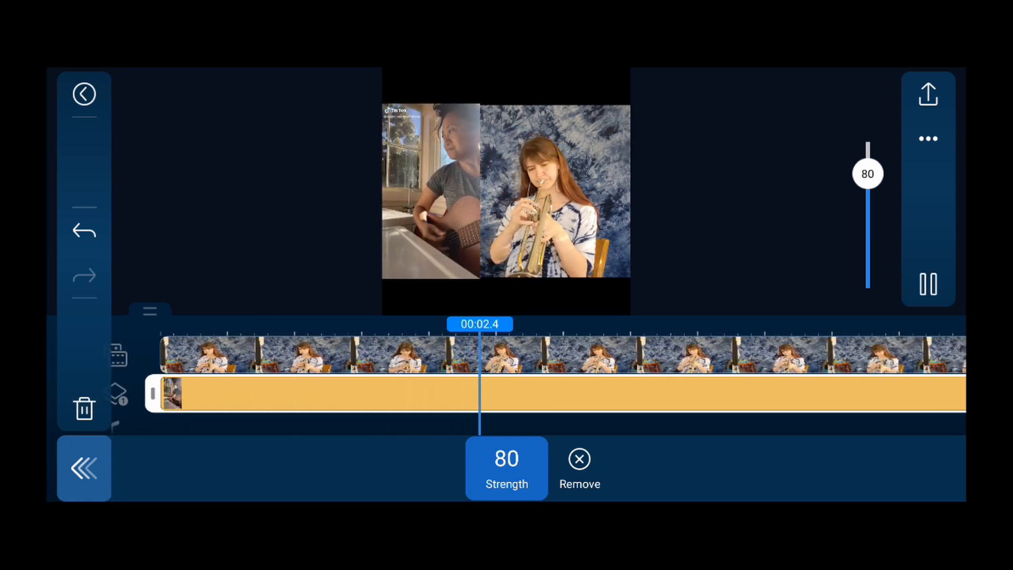
pyautogui.click(930, 285)
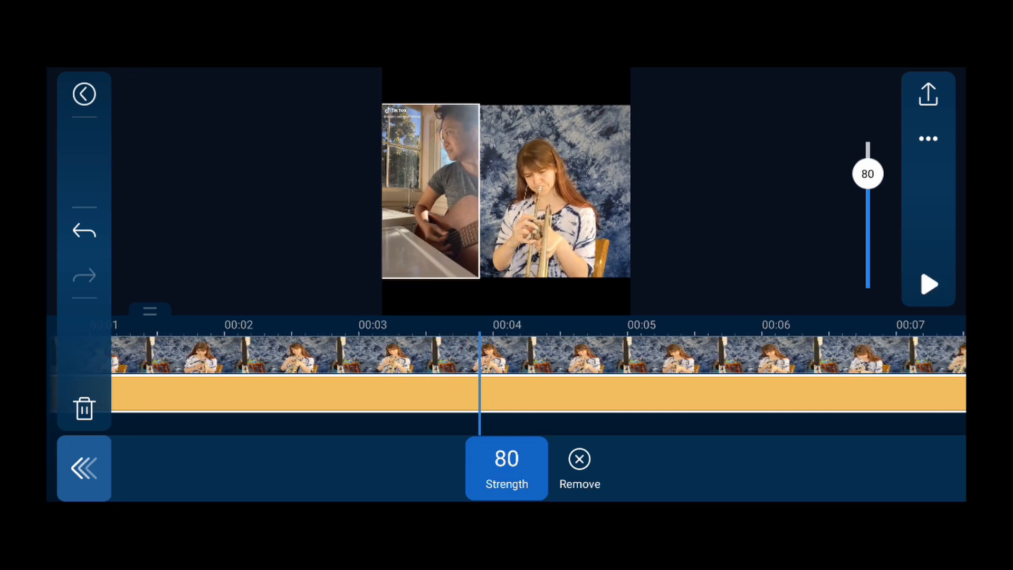
# Step: Back out to the full clip toolbar and replay the duet to check the audio
pyautogui.click(84, 468)
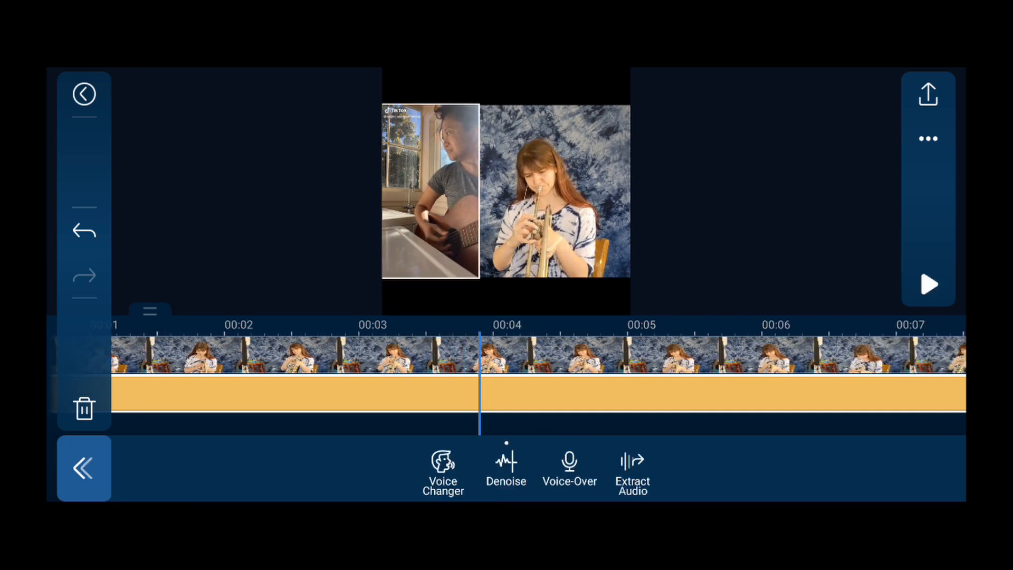
pyautogui.click(84, 468)
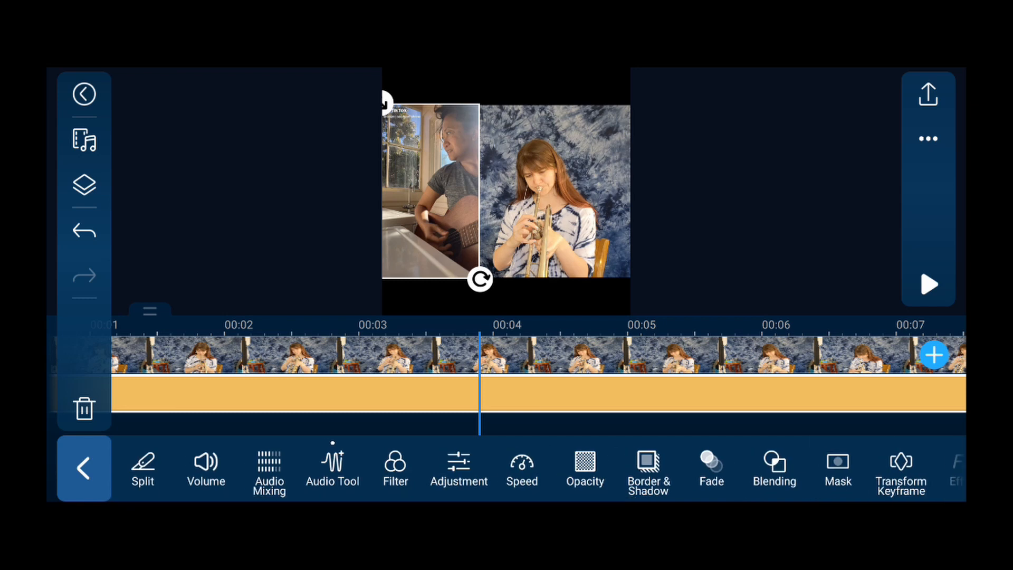
pyautogui.click(929, 285)
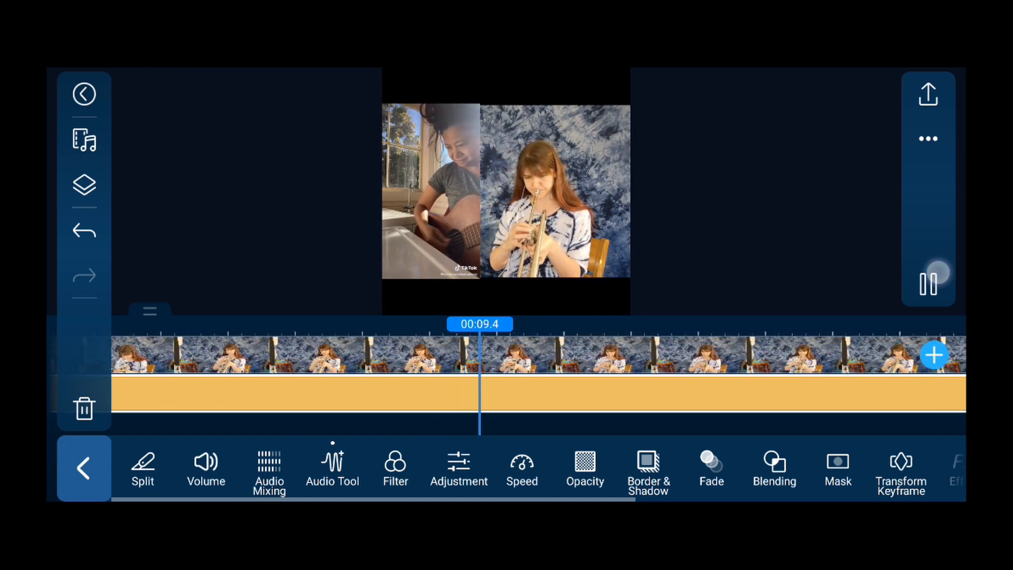
pyautogui.click(927, 285)
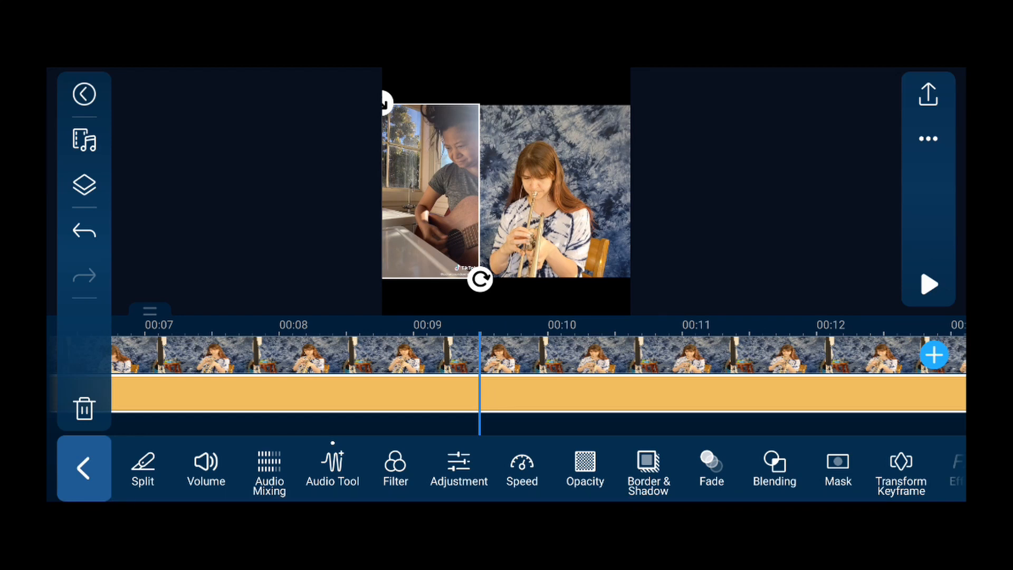
# Step: Switch the selection to the main trumpet clip with its editing tools showing
pyautogui.click(721, 351)
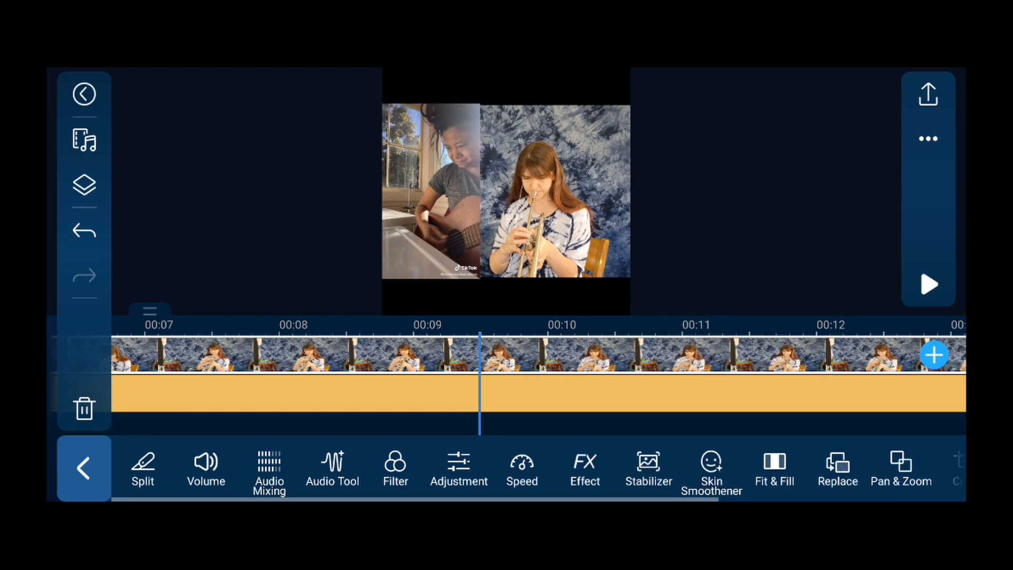
pyautogui.click(83, 467)
pyautogui.click(318, 362)
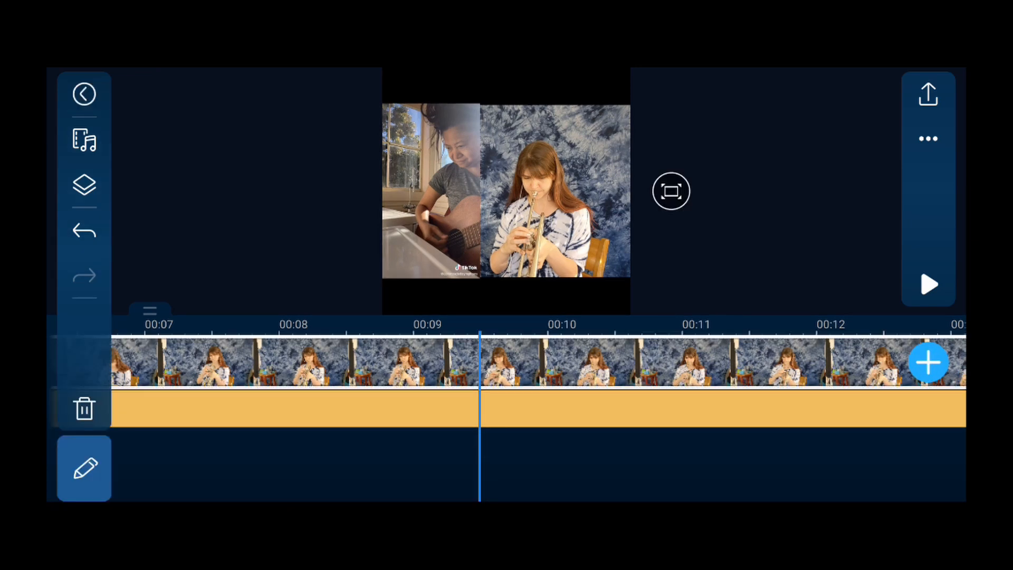
pyautogui.click(84, 468)
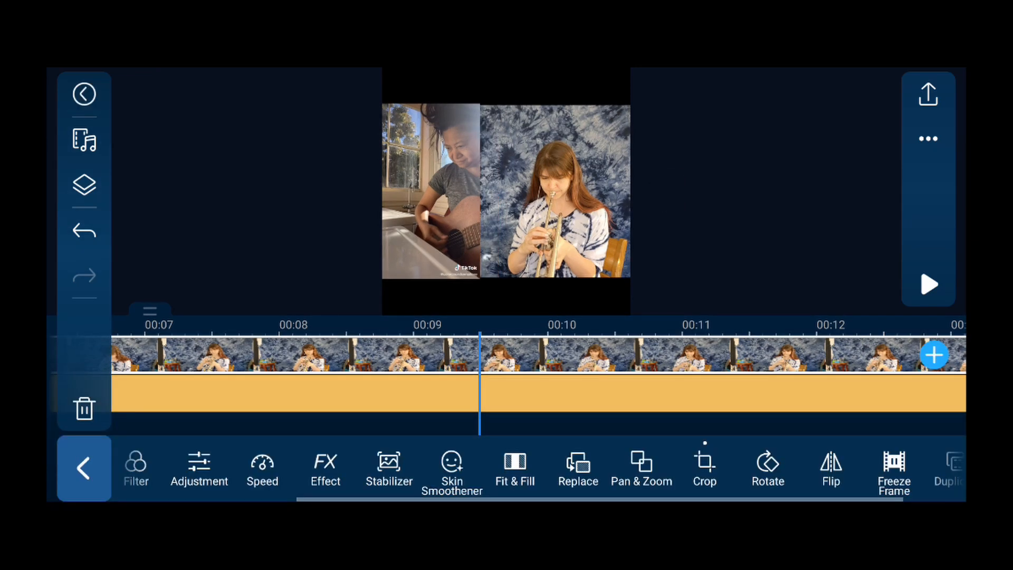
# Step: Replay the duet to about 14 seconds, then close the clip editing tools
pyautogui.click(929, 285)
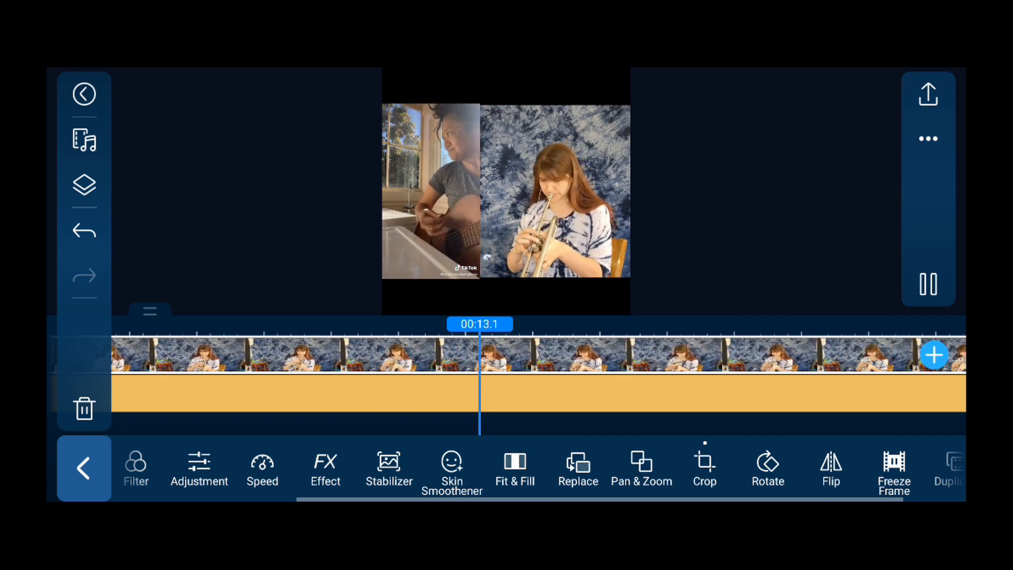
pyautogui.click(928, 285)
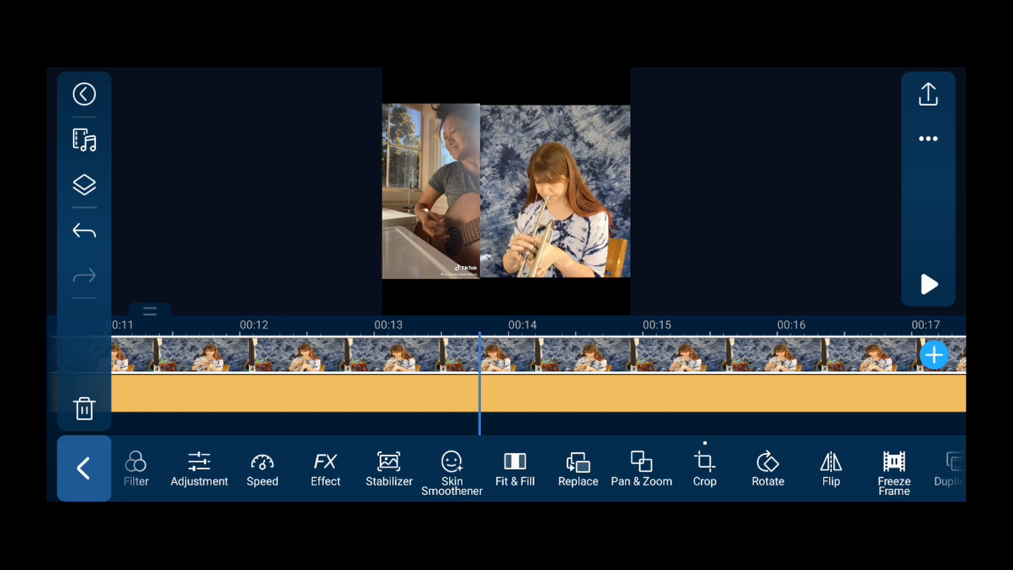
pyautogui.click(84, 467)
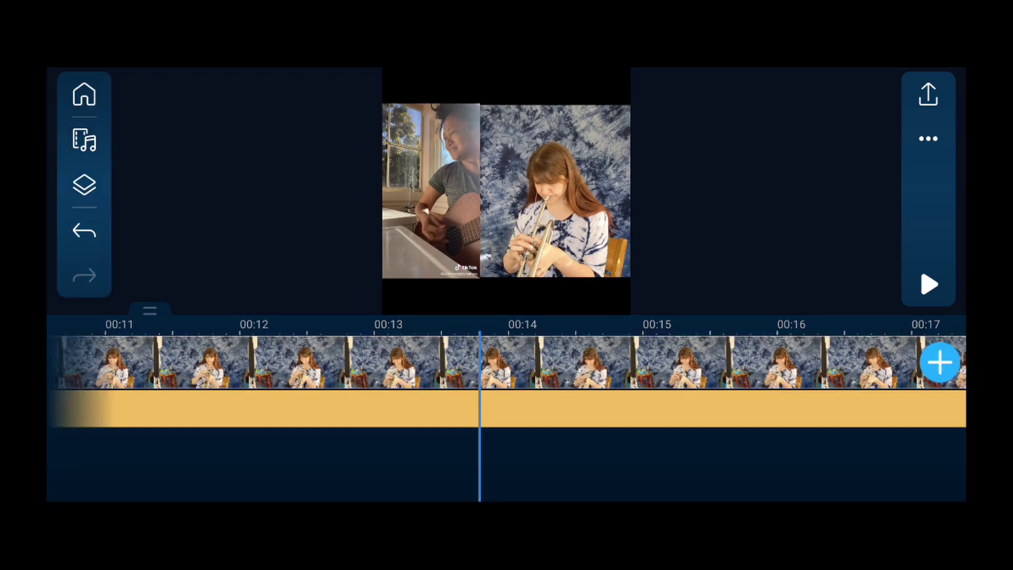
# Step: Produce the project at Full HD 1080p, saving to Gallery or SD Card
pyautogui.click(928, 94)
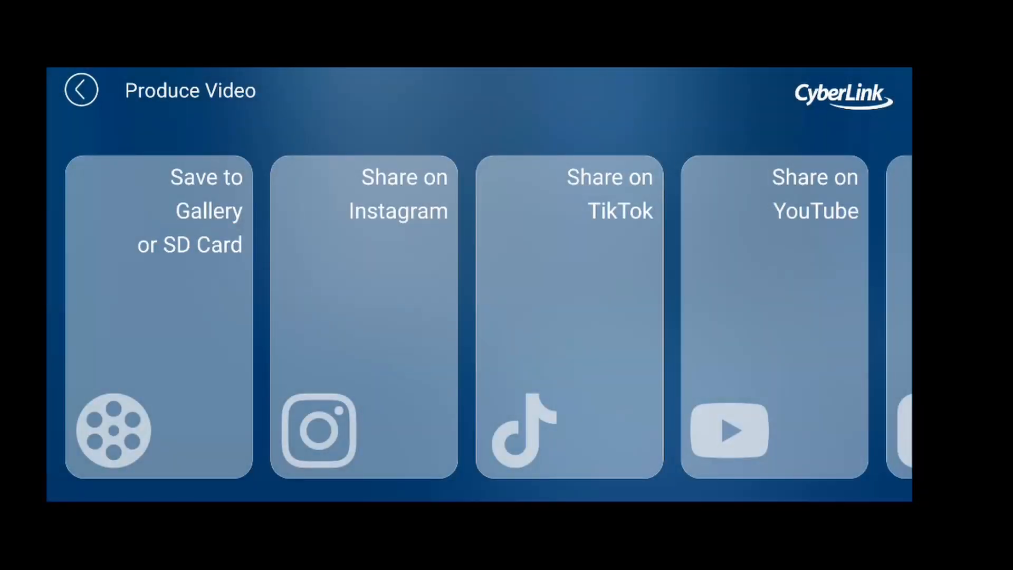
pyautogui.click(165, 340)
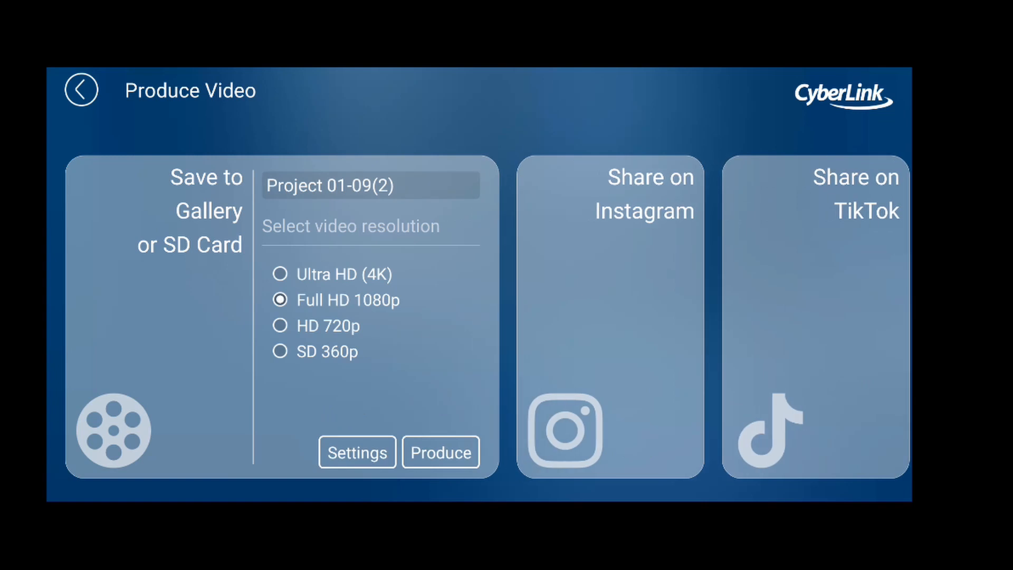
pyautogui.click(441, 453)
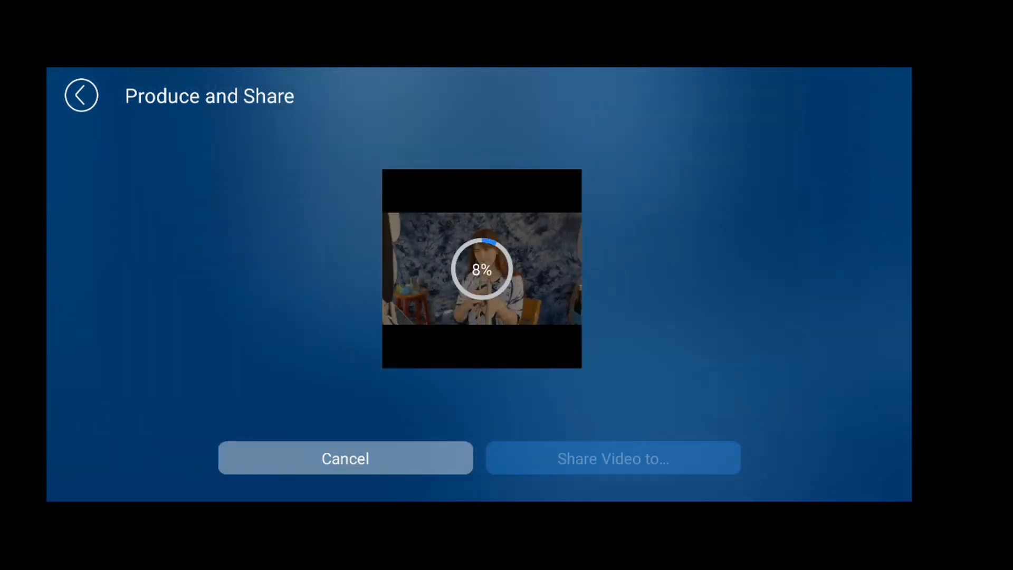